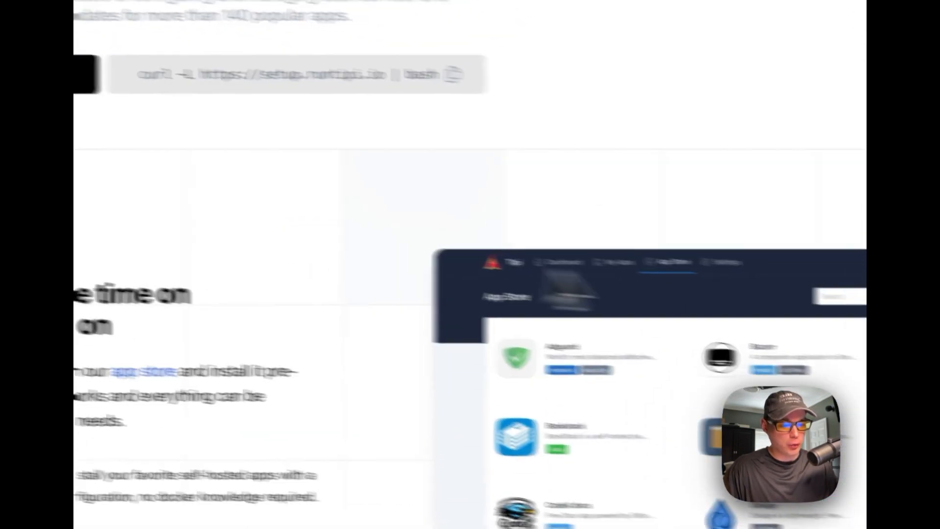
Look through the Runtipi home page, including the Deploy faster features and the Easy to use and to customize comparison.
scroll(472, 285, "down", 3)
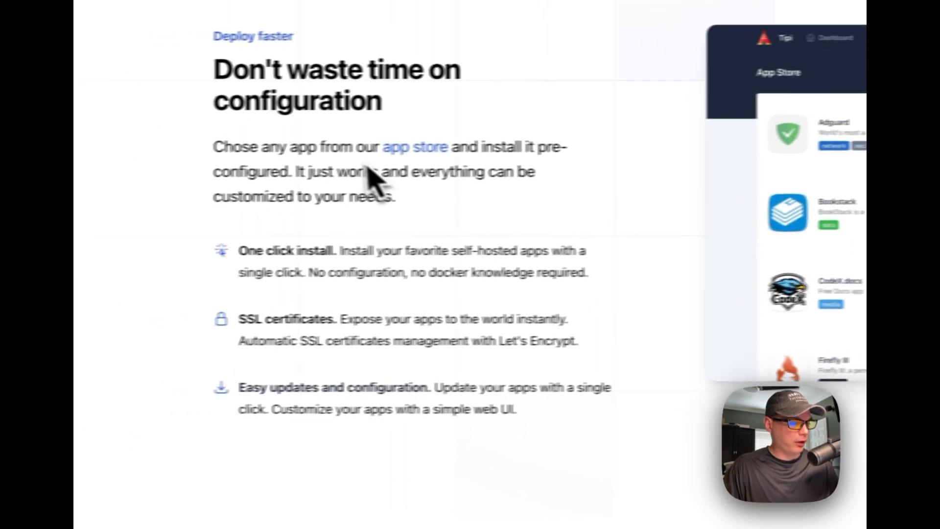
scroll(343, 274, "down", 2)
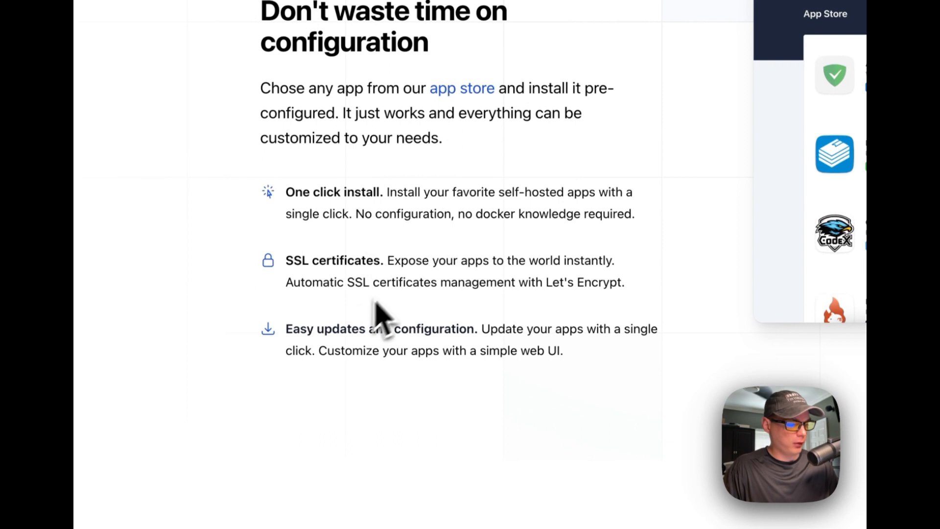
scroll(391, 286, "down", 1)
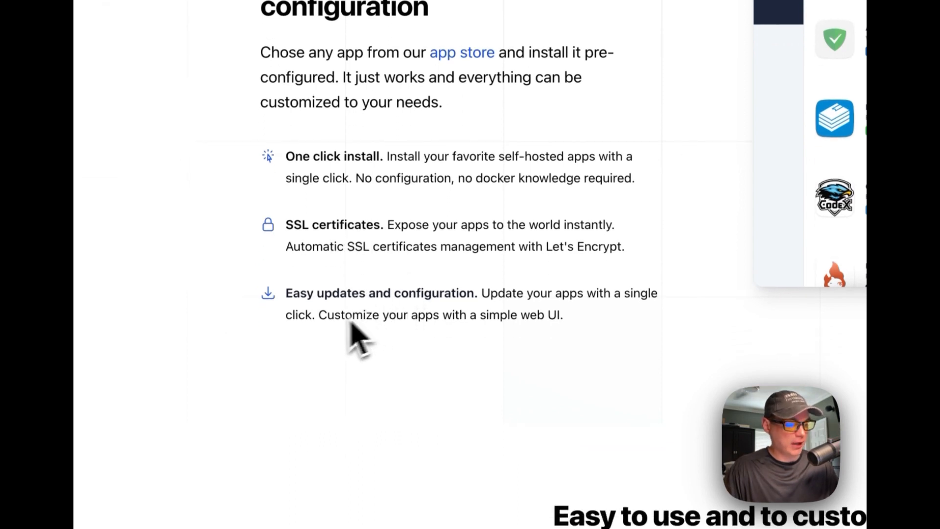
scroll(509, 338, "down", 10)
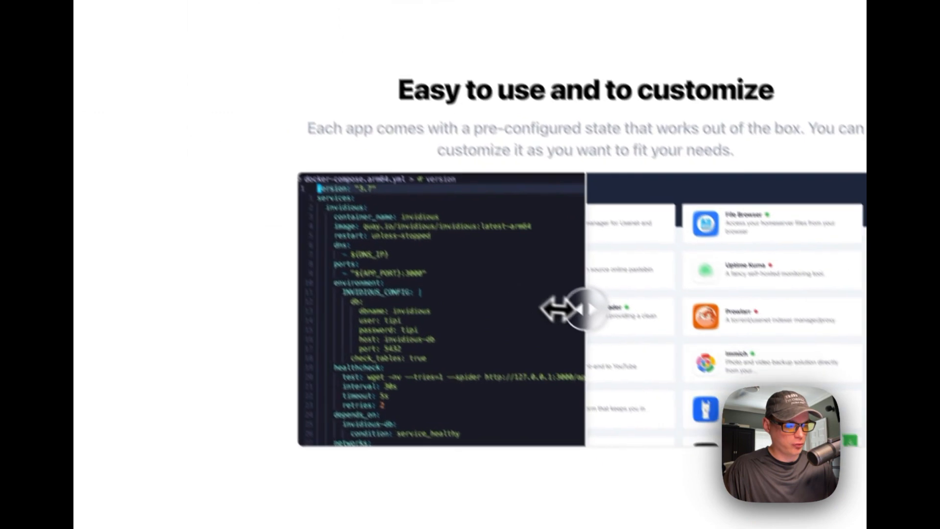
left_click_drag(558, 308, 626, 285)
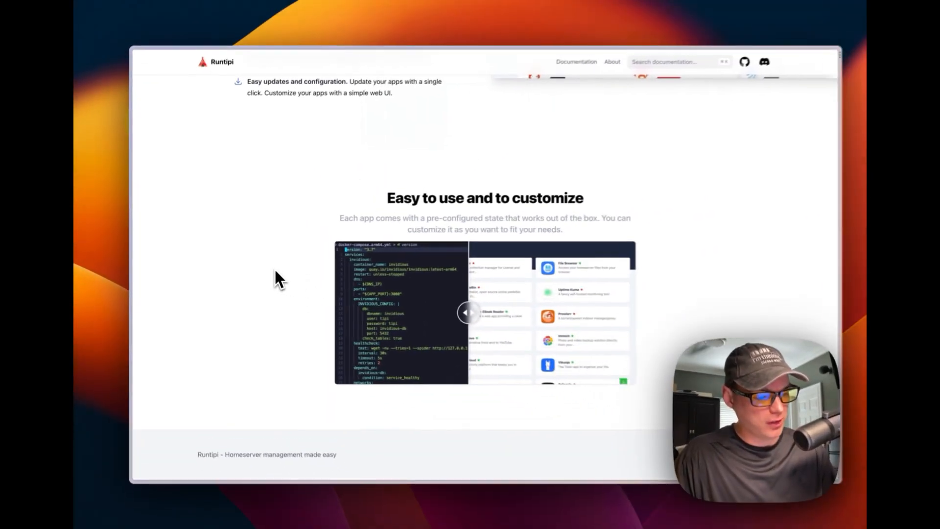
scroll(409, 276, "up", 4)
scroll(271, 272, "up", 5)
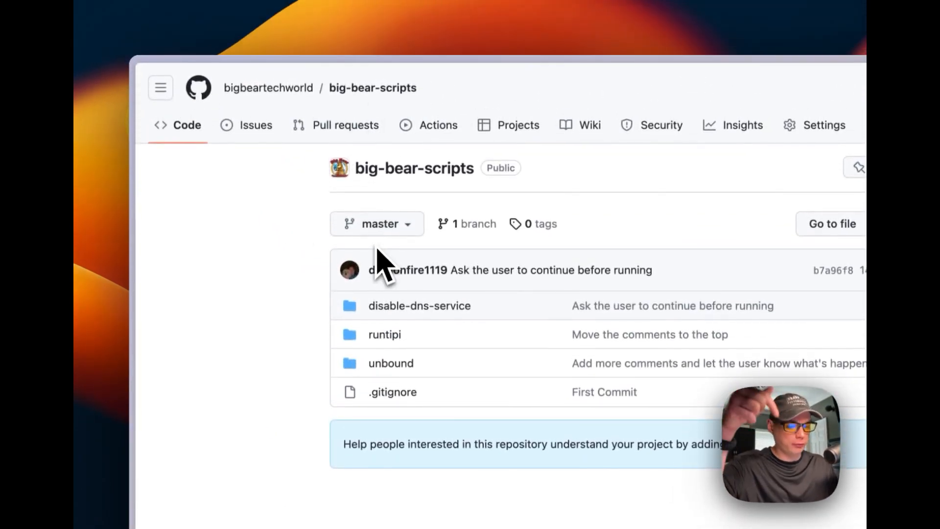
Open disable_dns_service.sh from the disable-dns-service folder of the big-bear-scripts repository.
left_click(393, 309)
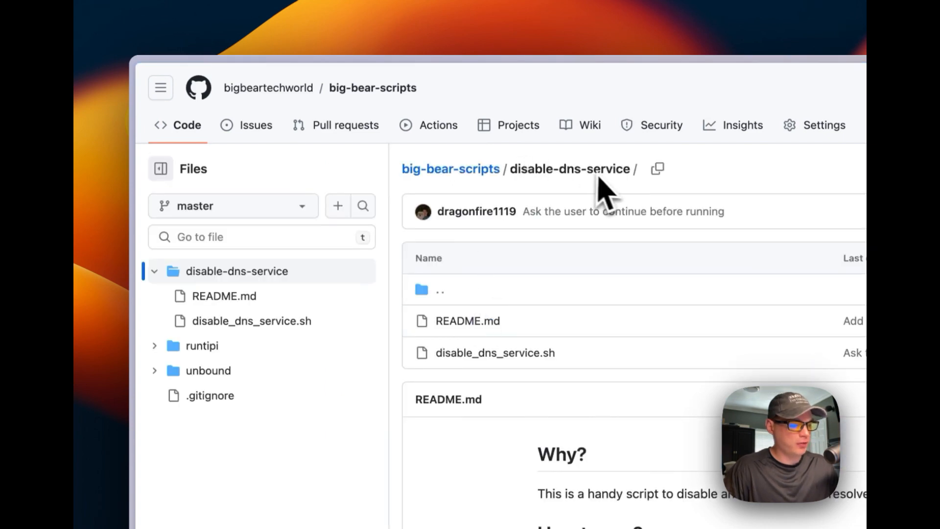
scroll(505, 346, "down", 5)
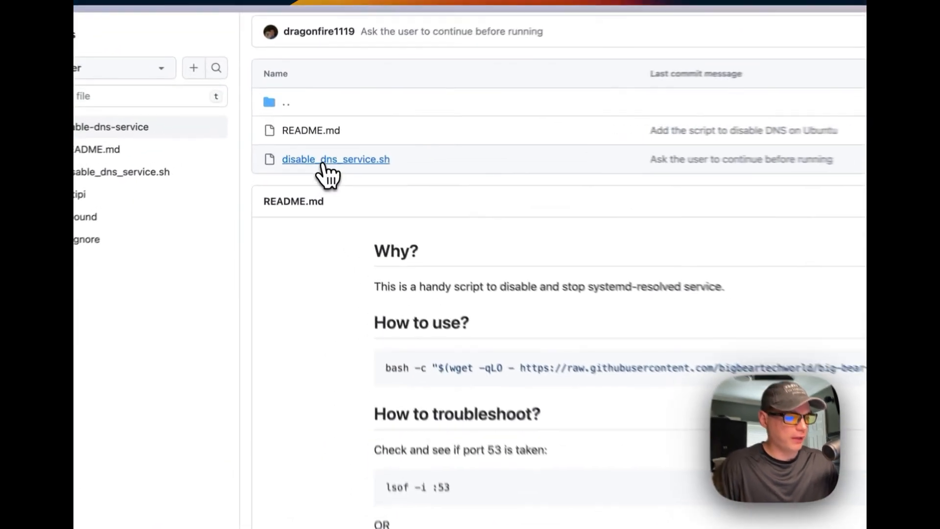
left_click(323, 161)
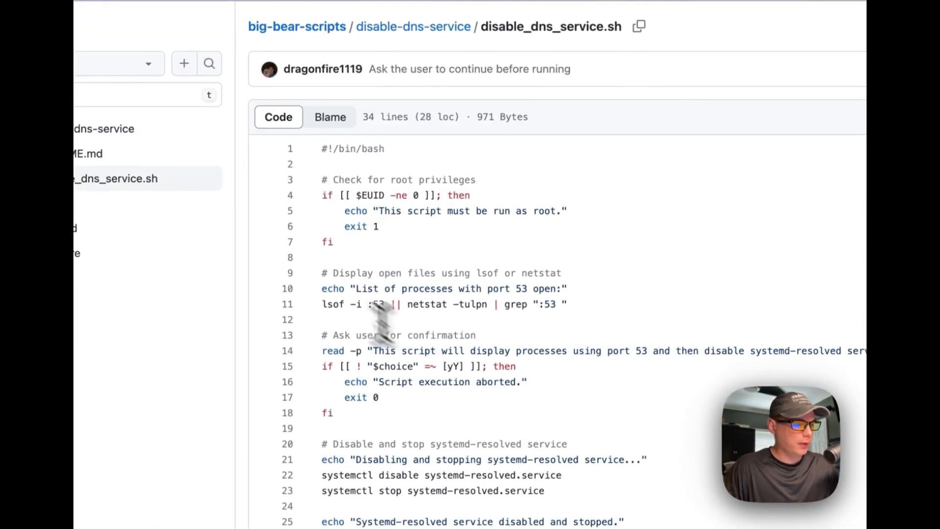
Examine the script's shebang, root privileges check and the lsof/netstat listing of processes on port 53.
left_click_drag(319, 148, 539, 152)
left_click_drag(316, 180, 372, 228)
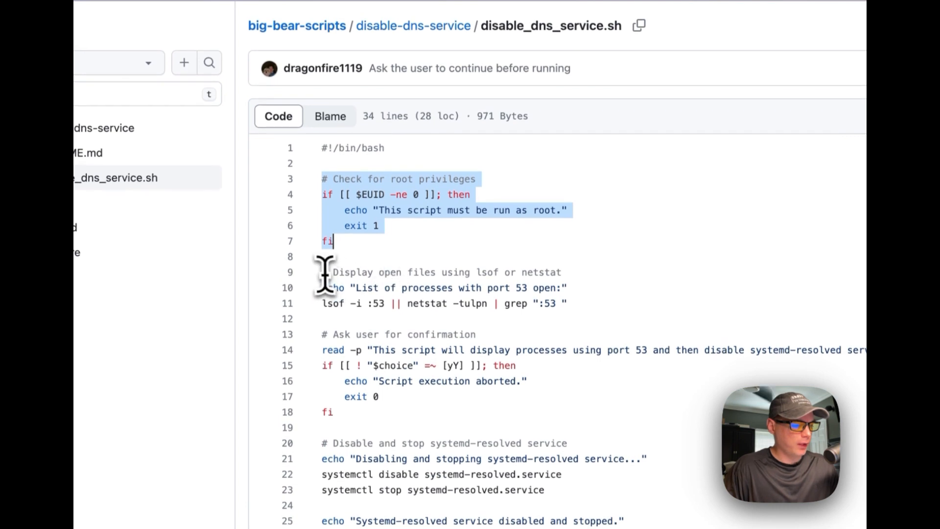
left_click_drag(323, 273, 616, 302)
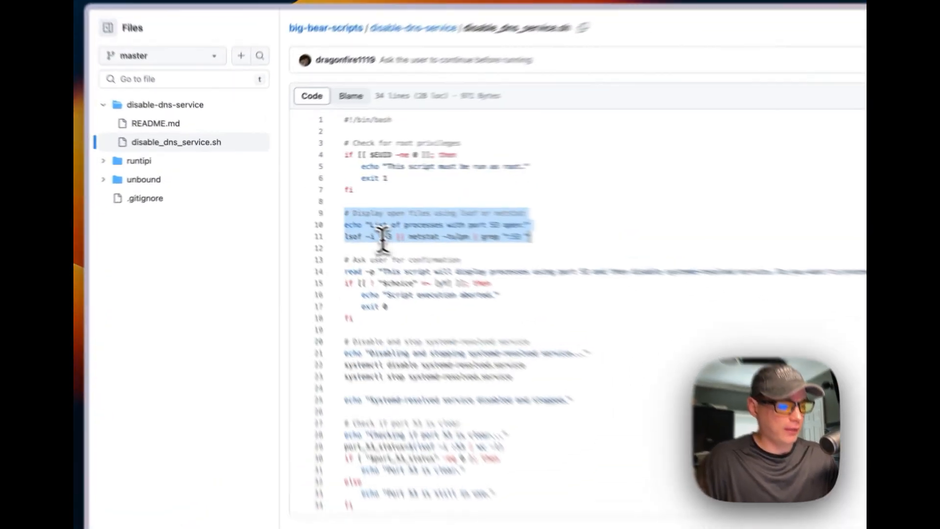
left_click(327, 209)
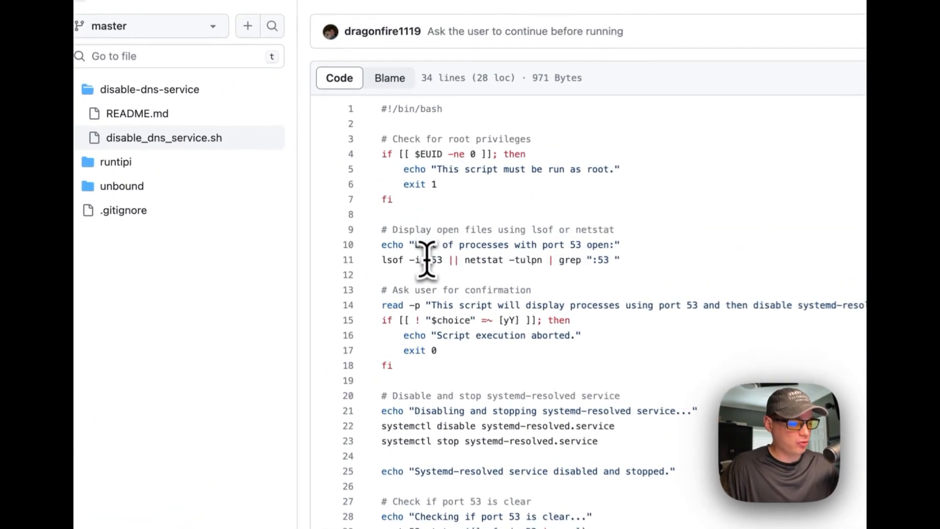
left_click_drag(386, 265, 549, 265)
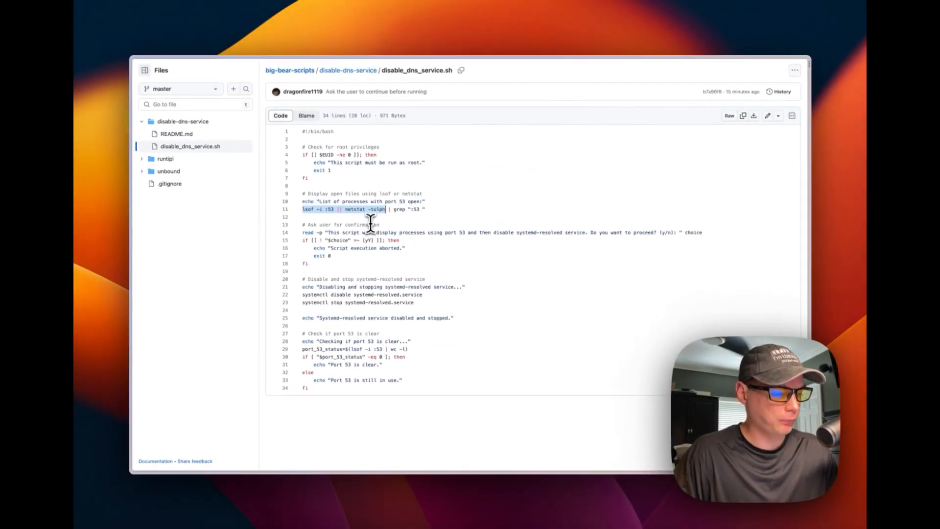
Examine the script's user confirmation block, from the read prompt to the abort message and exit 0.
left_click_drag(303, 224, 327, 260)
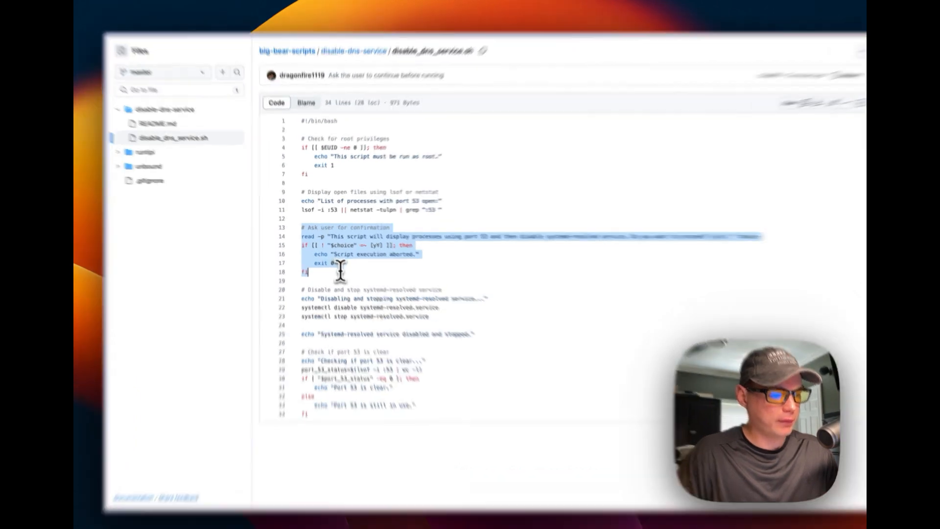
left_click(327, 259)
left_click_drag(348, 255, 641, 256)
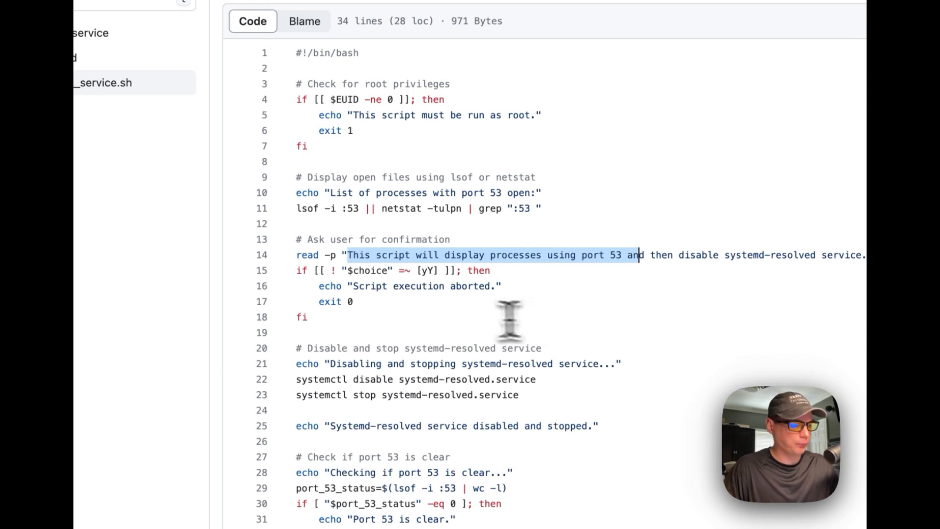
left_click_drag(296, 208, 666, 209)
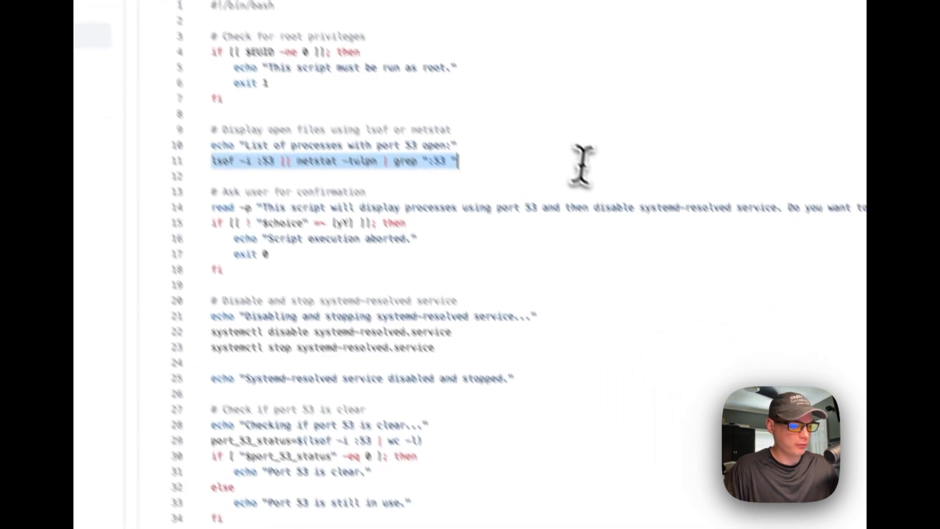
left_click_drag(222, 201, 266, 342)
left_click_drag(411, 276, 403, 213)
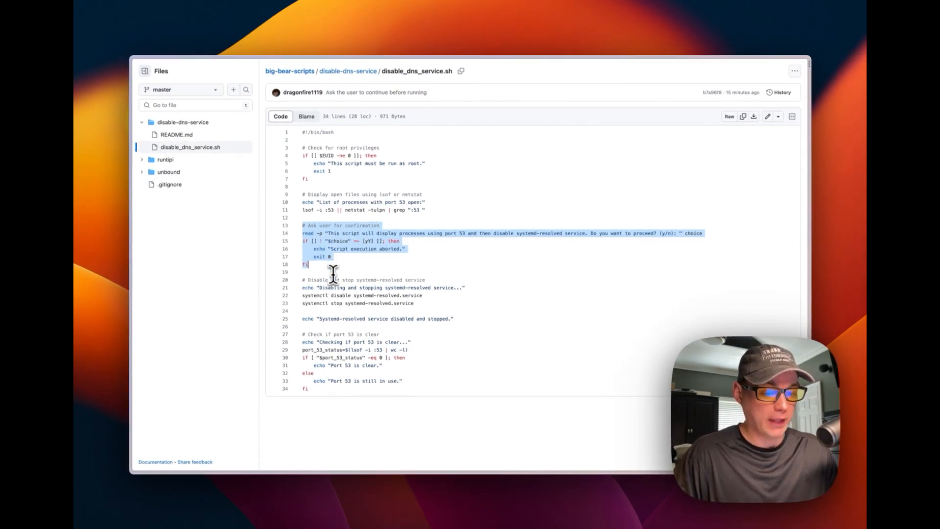
left_click_drag(314, 249, 382, 249)
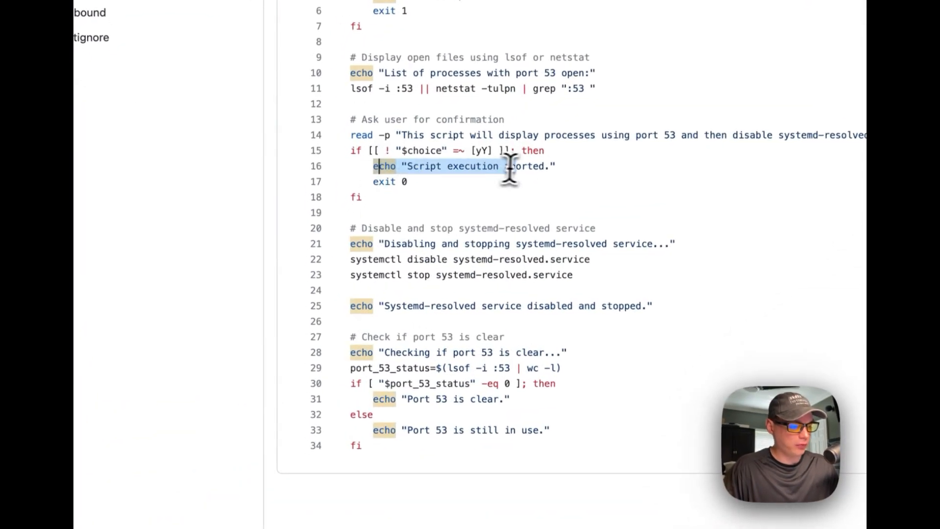
left_click_drag(509, 169, 558, 167)
left_click_drag(374, 183, 435, 185)
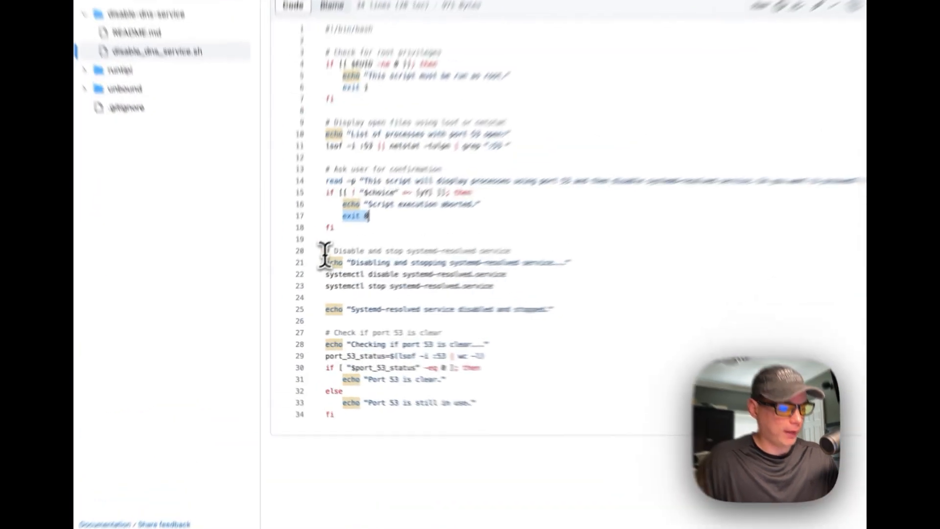
Examine the script's section that disables and stops systemd-resolved and the final check that port 53 is clear.
left_click_drag(302, 280, 395, 280)
left_click_drag(535, 222, 554, 222)
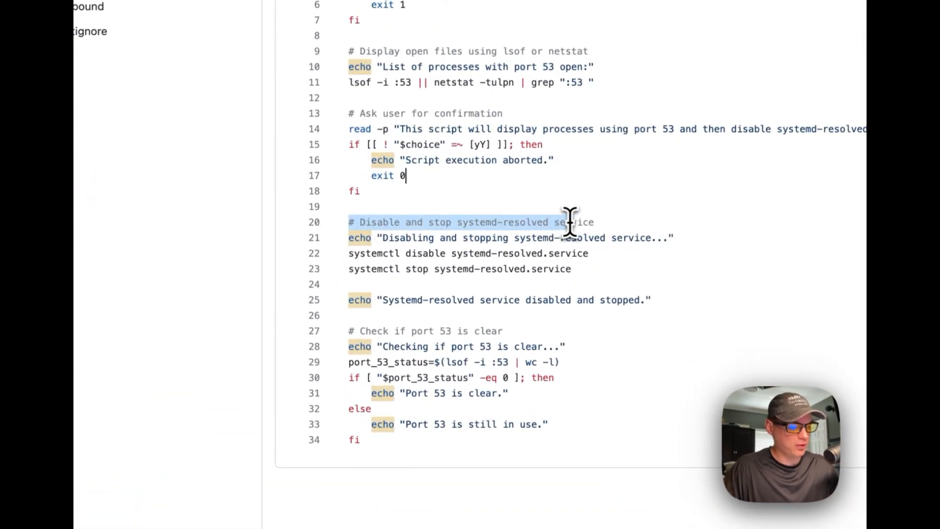
left_click_drag(592, 222, 596, 222)
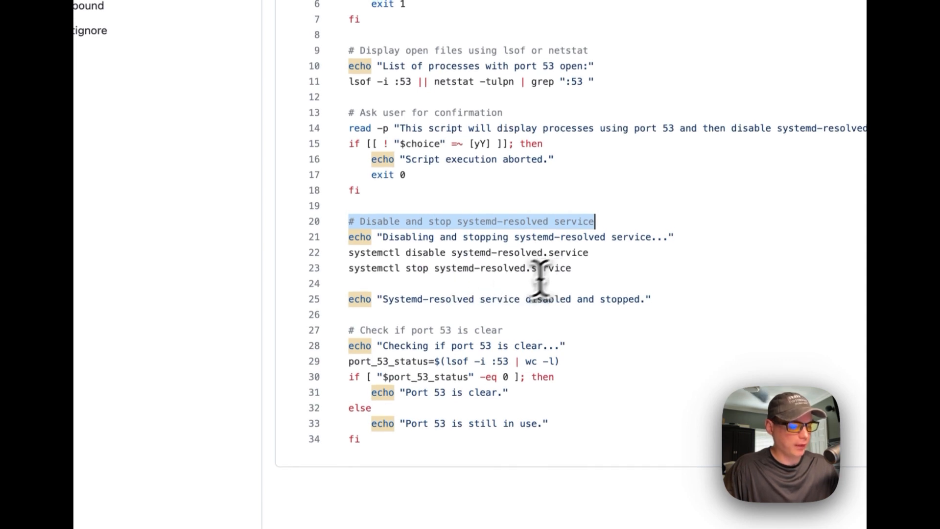
left_click_drag(349, 300, 677, 300)
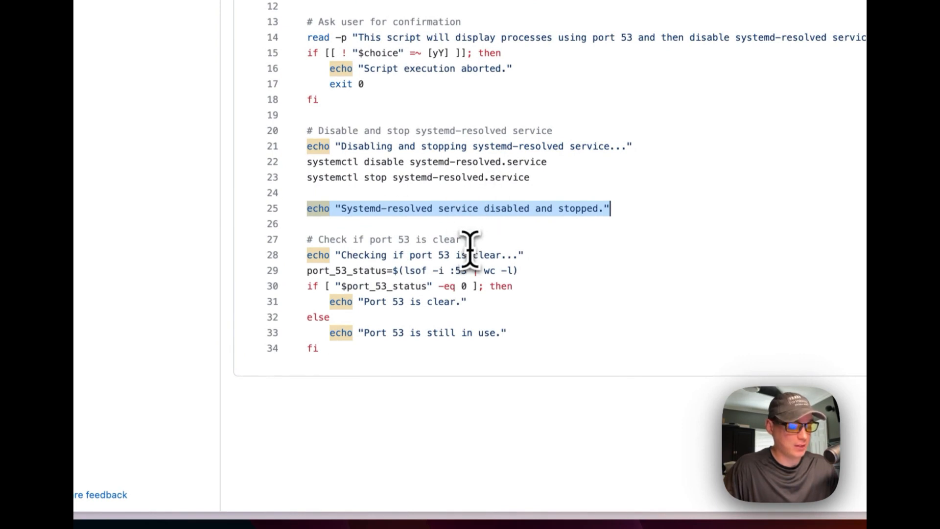
left_click(306, 241)
left_click_drag(307, 241, 360, 341)
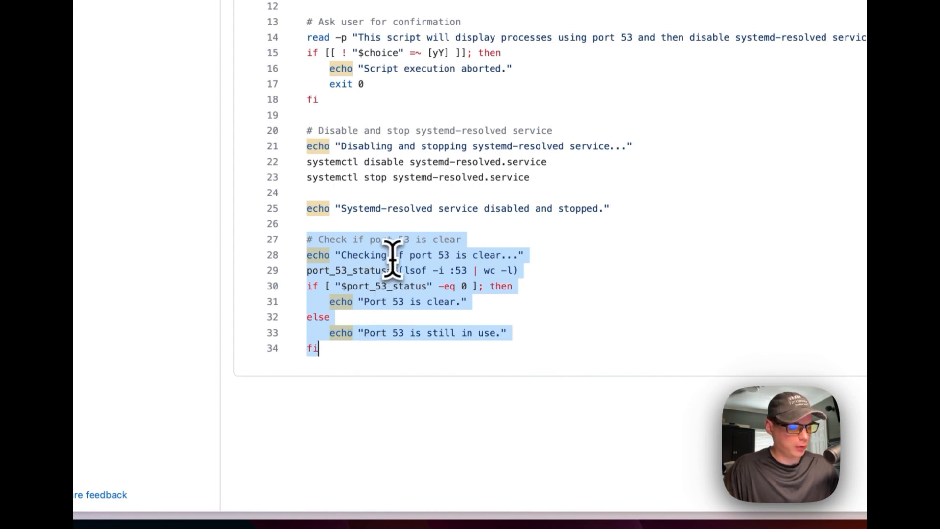
left_click_drag(341, 255, 490, 257)
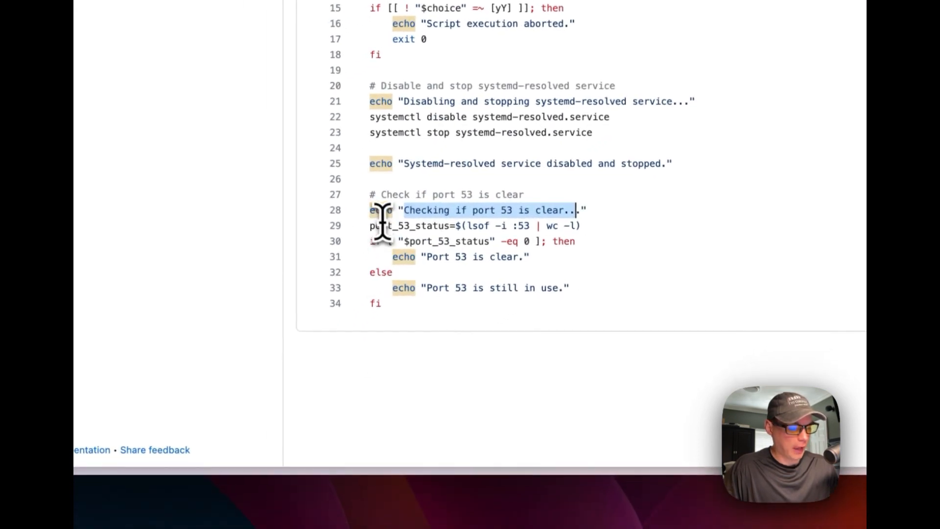
left_click_drag(371, 226, 584, 227)
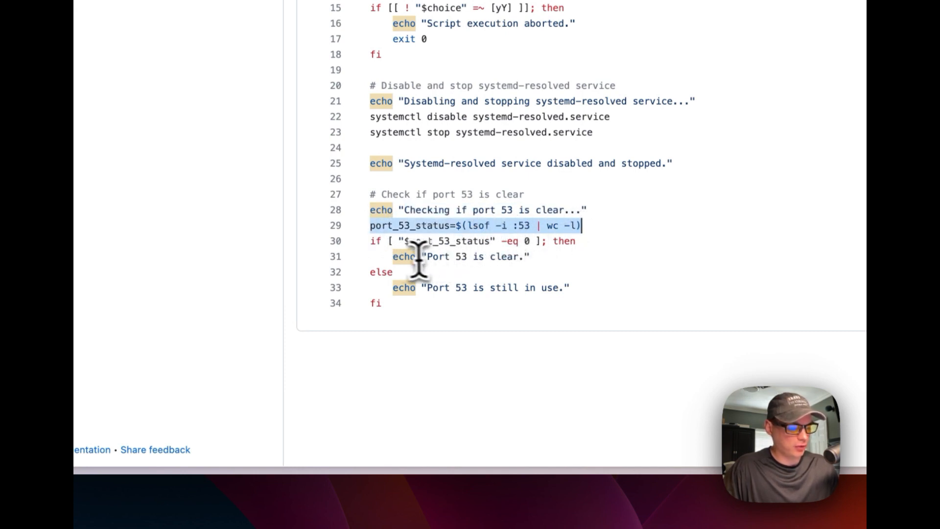
left_click_drag(371, 241, 433, 323)
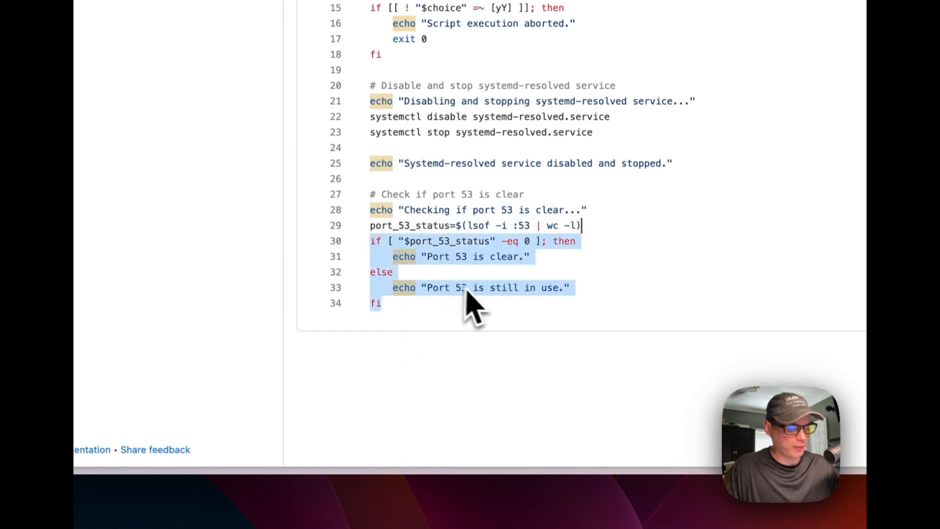
left_click(428, 289)
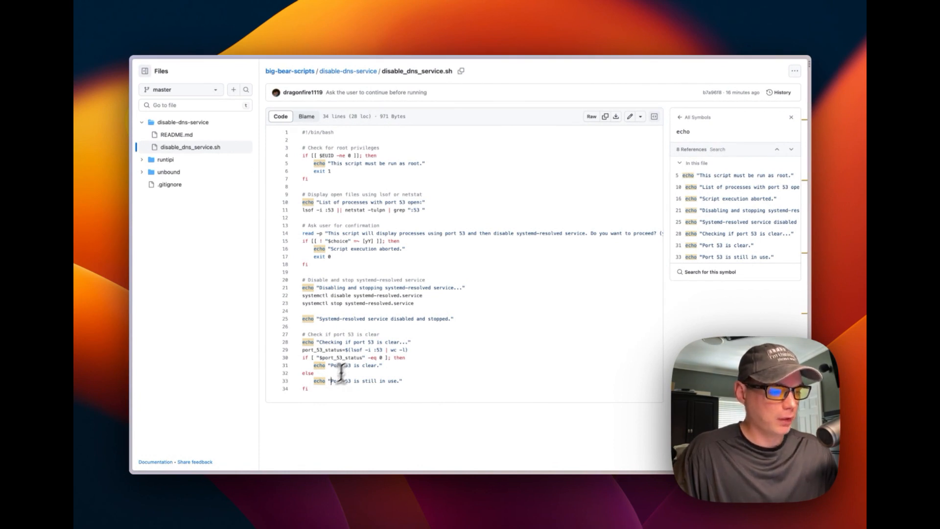
Return to the disable-dns-service folder and review the README's troubleshooting commands for port 53 and systemd-resolved.
scroll(353, 195, "up", 2)
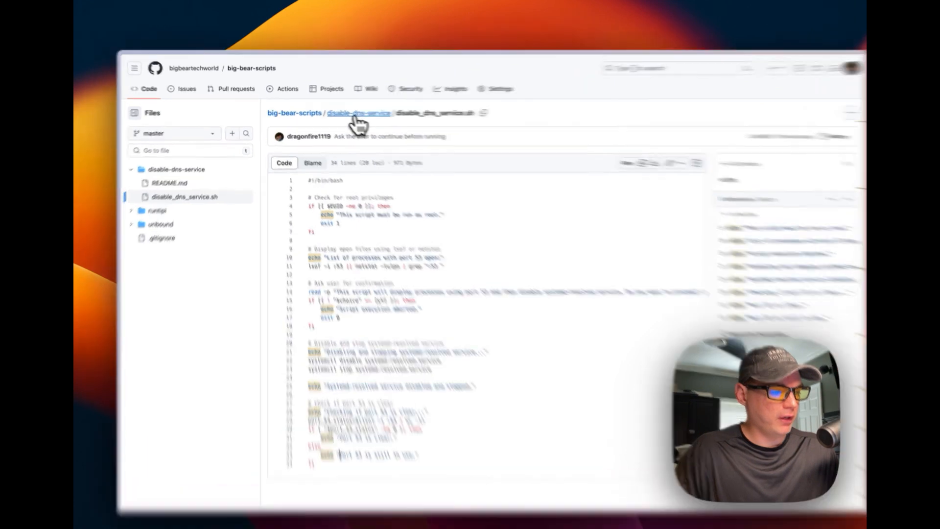
left_click(355, 116)
scroll(380, 235, "down", 2)
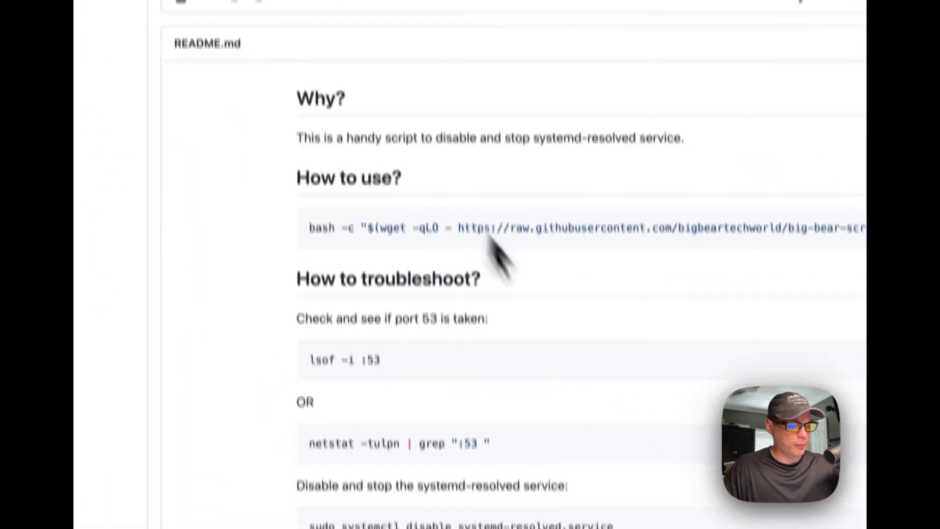
left_click_drag(297, 318, 557, 385)
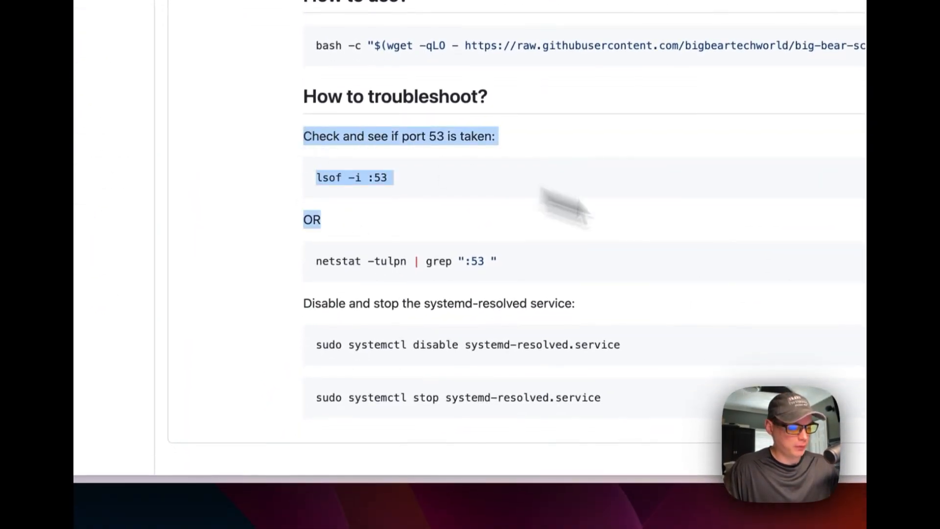
left_click_drag(563, 206, 601, 397)
left_click(426, 225)
scroll(393, 199, "up", 5)
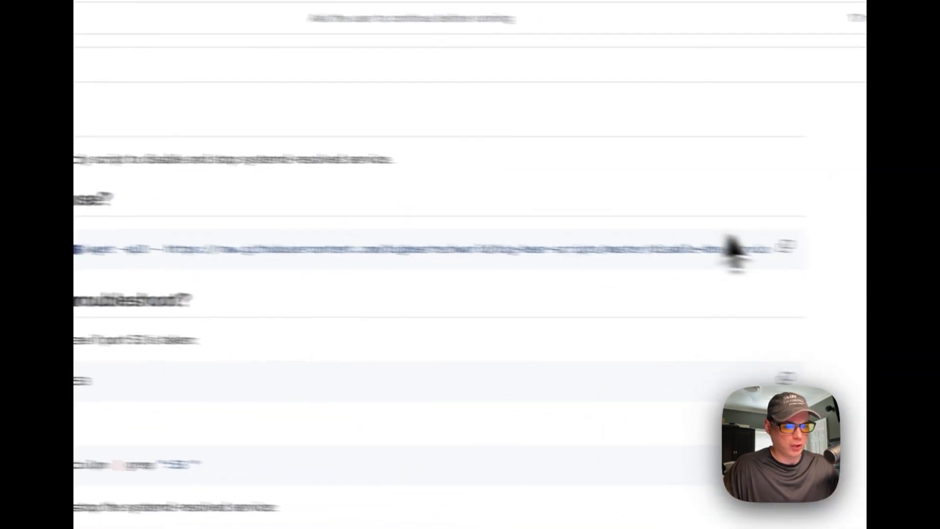
Copy the README's "How to use?" bash command and run it in the Proxmox console of the runtipi container.
left_click(786, 246)
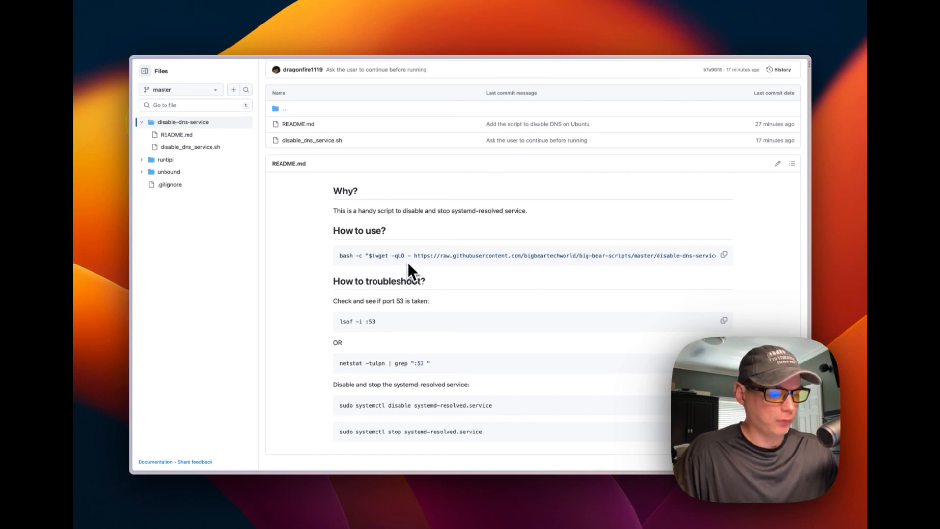
left_click(724, 254)
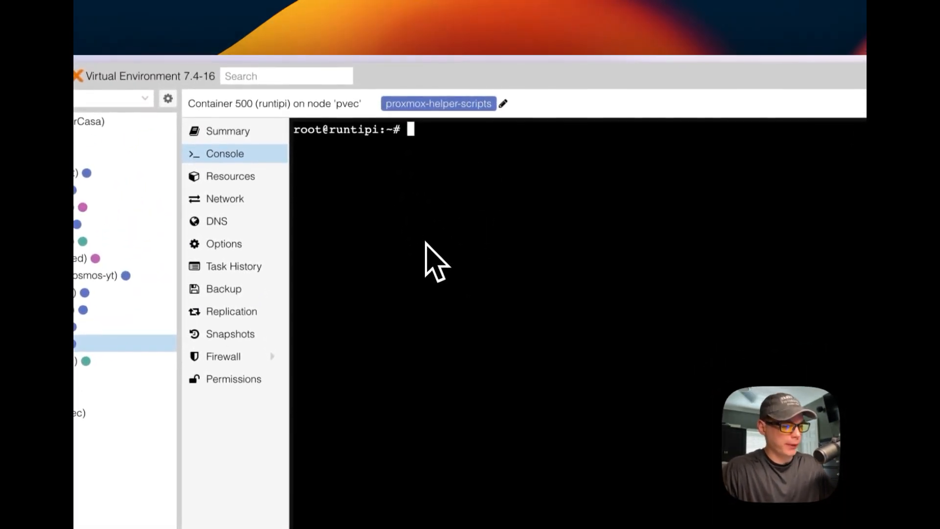
key("super+v")
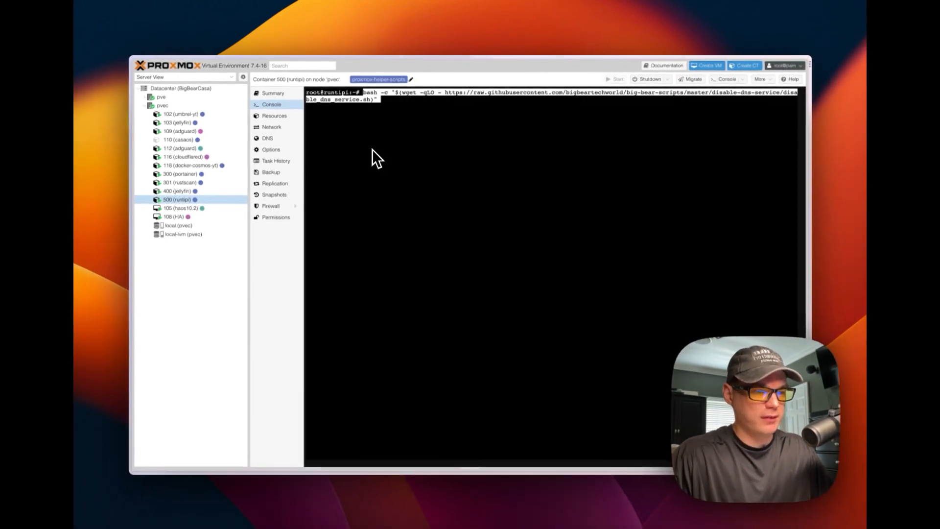
key("Return")
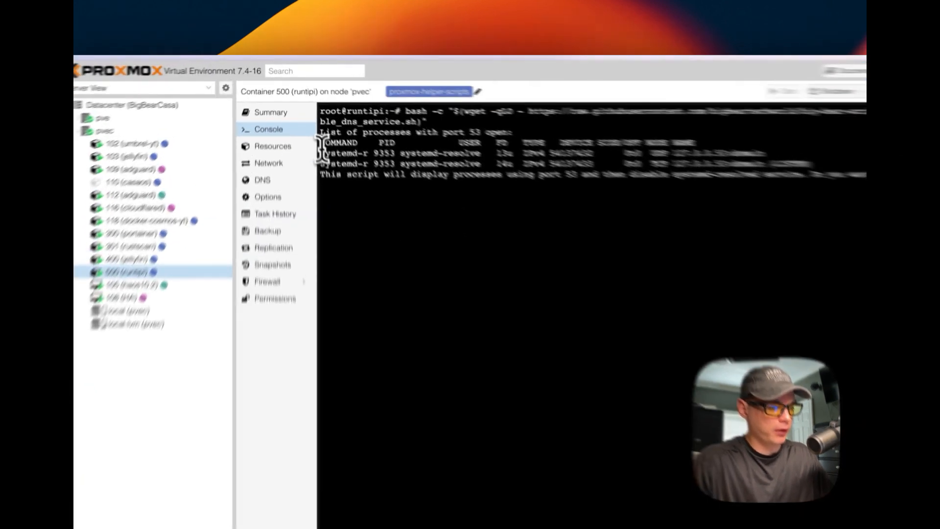
Review the processes listed on port 53 and answer y to let the script disable systemd-resolved.
left_click_drag(307, 115, 639, 126)
left_click_drag(628, 199, 599, 198)
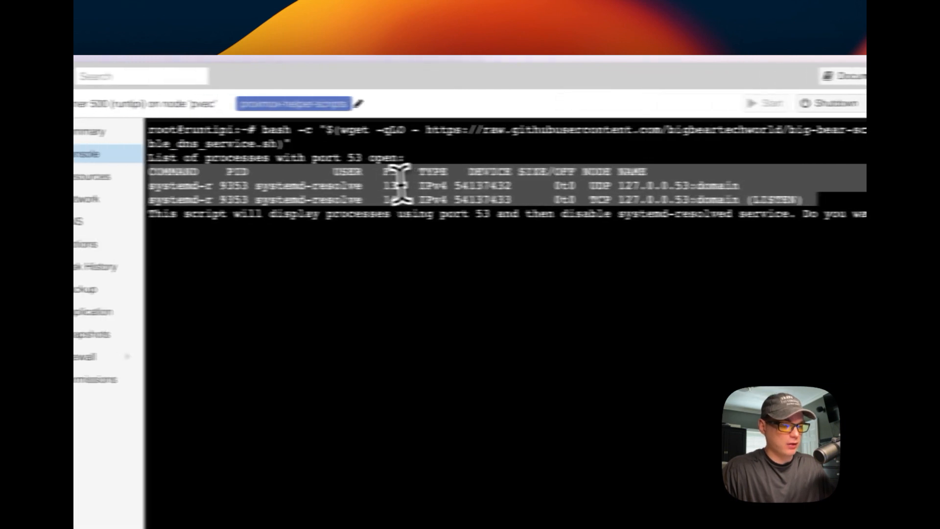
left_click(314, 189)
left_click_drag(314, 188, 436, 186)
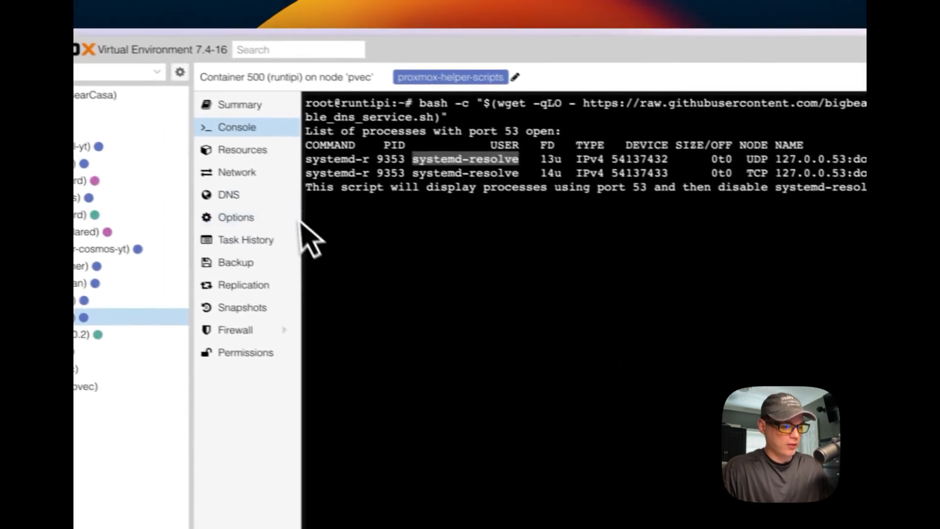
left_click_drag(306, 188, 621, 171)
left_click(624, 229)
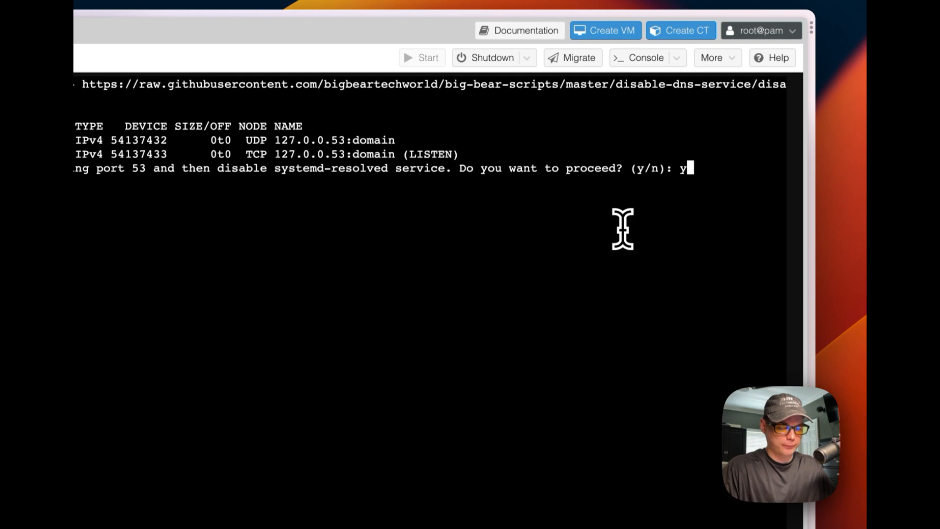
key("Return")
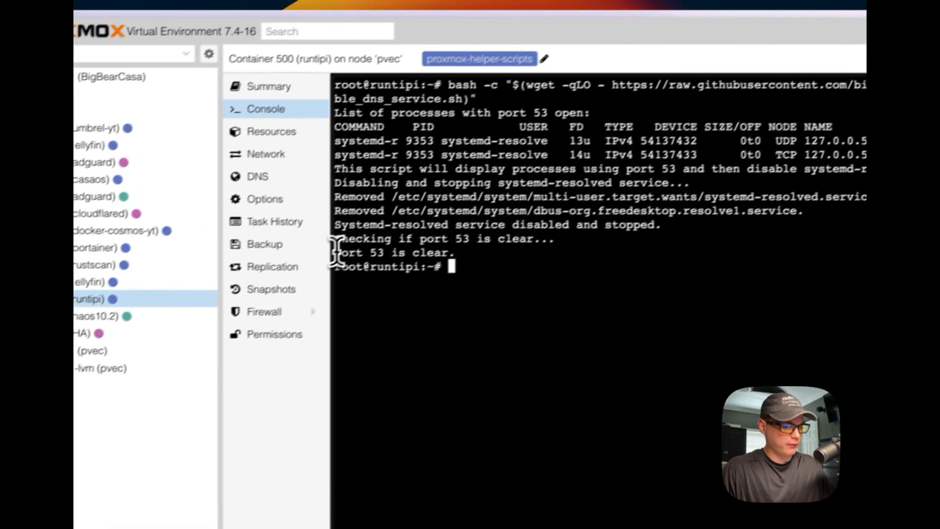
Examine the script's console output, including the final check that port 53 is clear.
left_click_drag(336, 253, 516, 264)
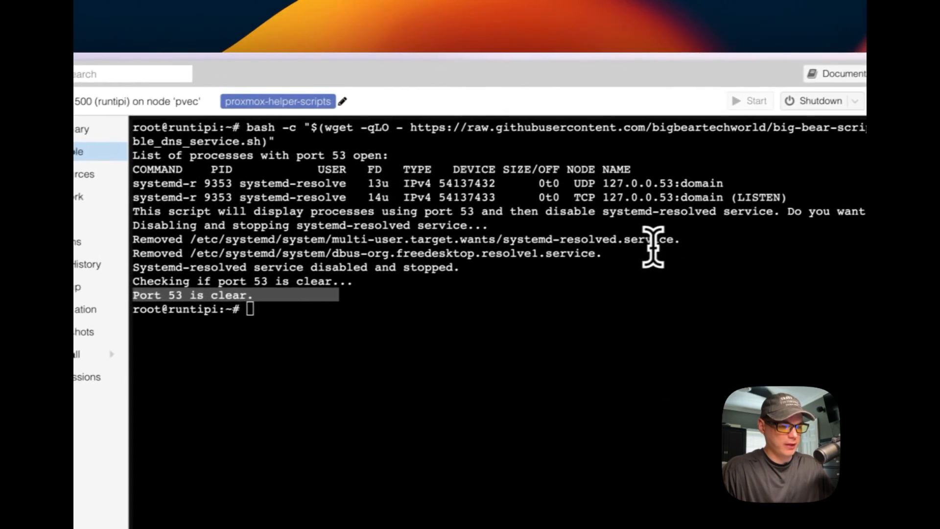
left_click_drag(795, 222, 404, 223)
left_click_drag(372, 167, 519, 173)
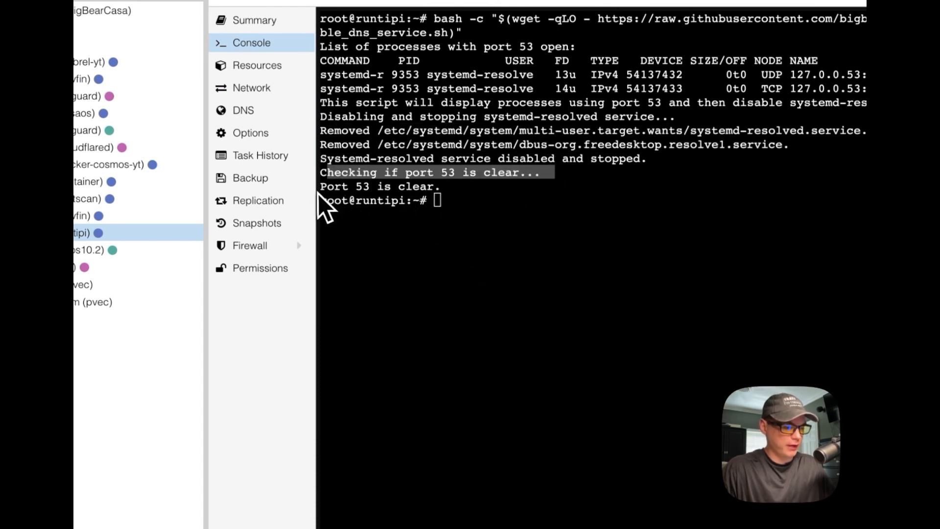
left_click_drag(320, 187, 625, 188)
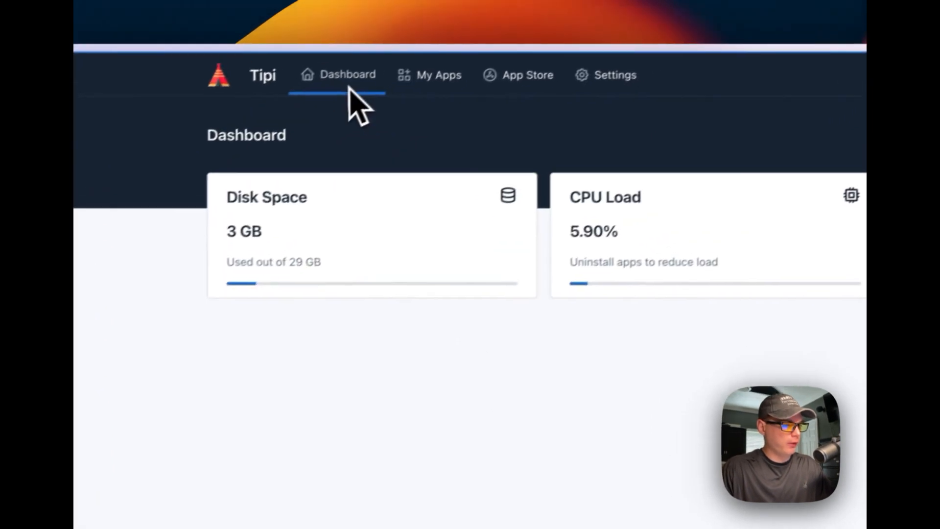
Install Adguard from Tipi's App Store, leaving the network interface blank and the app unexposed.
left_click(506, 81)
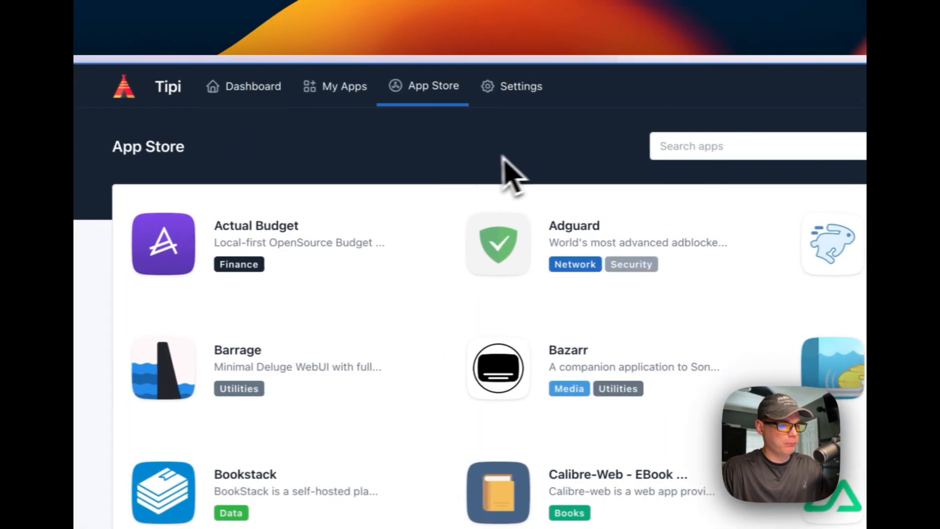
left_click(533, 262)
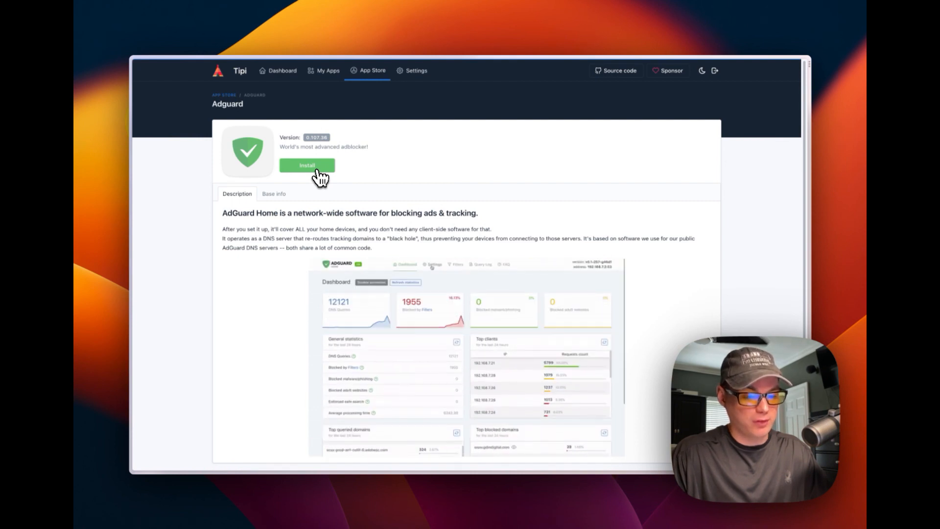
left_click(316, 169)
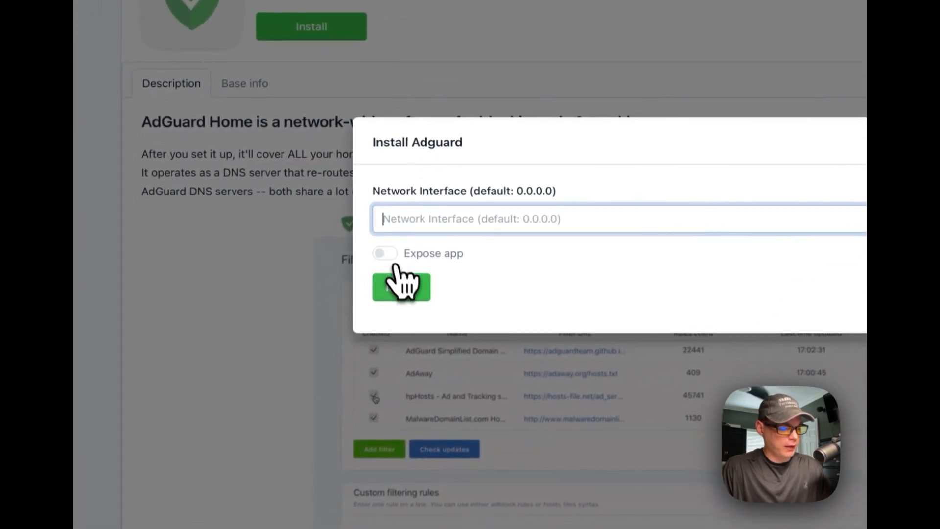
left_click(399, 286)
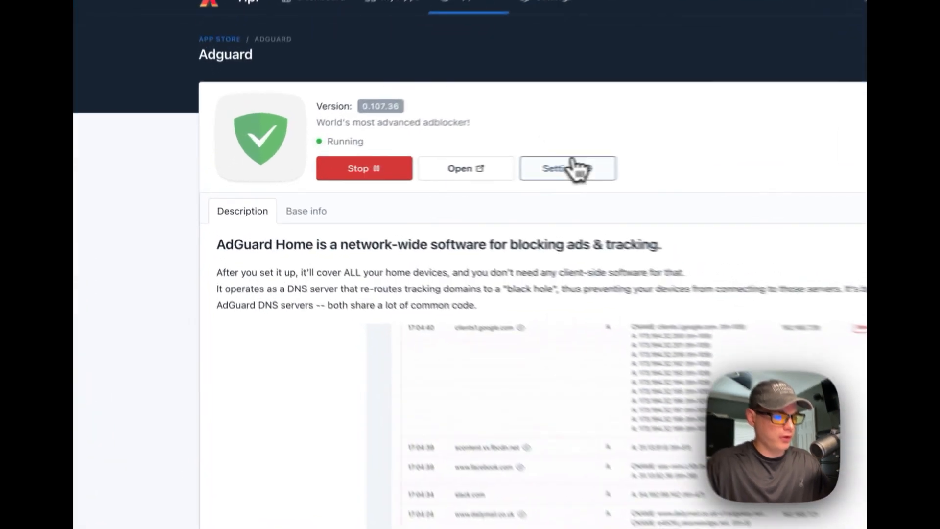
Check Adguard's config options without changing them, and look up its port in the base info.
left_click(574, 162)
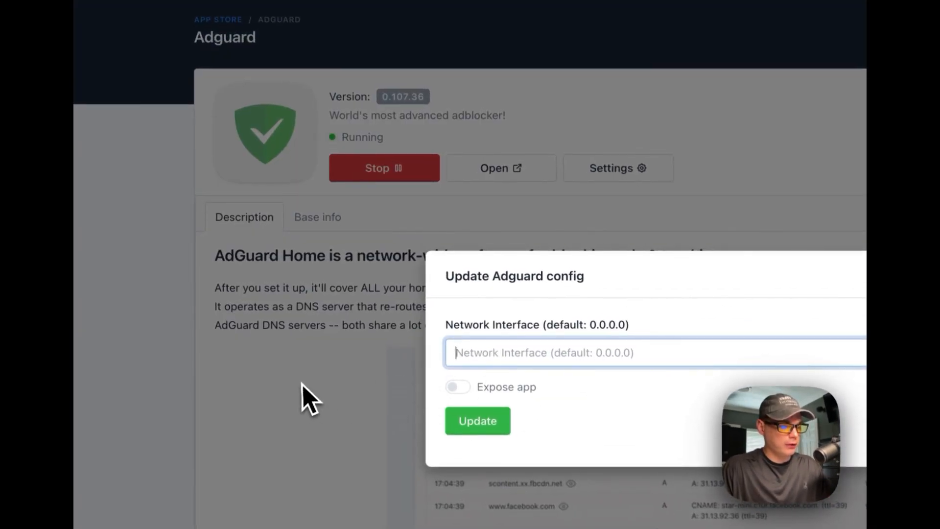
left_click(302, 385)
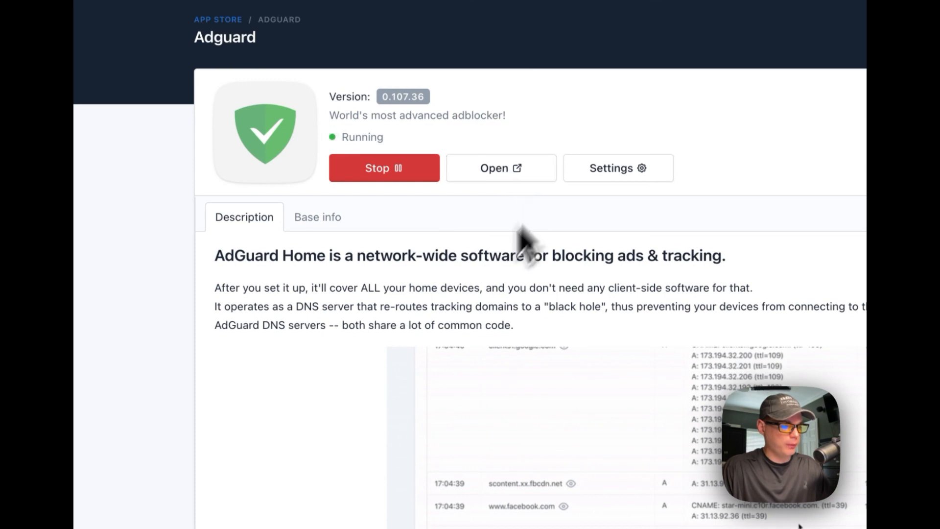
left_click(384, 218)
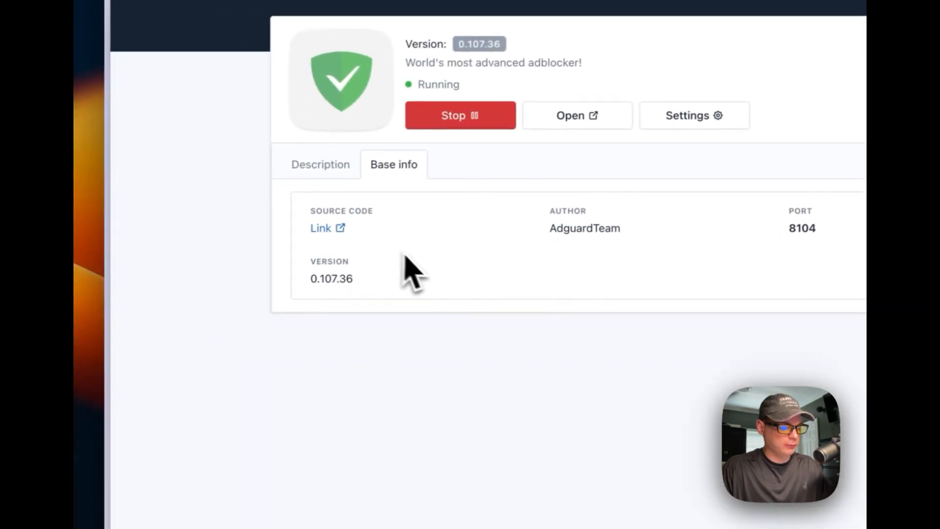
double_click(768, 281)
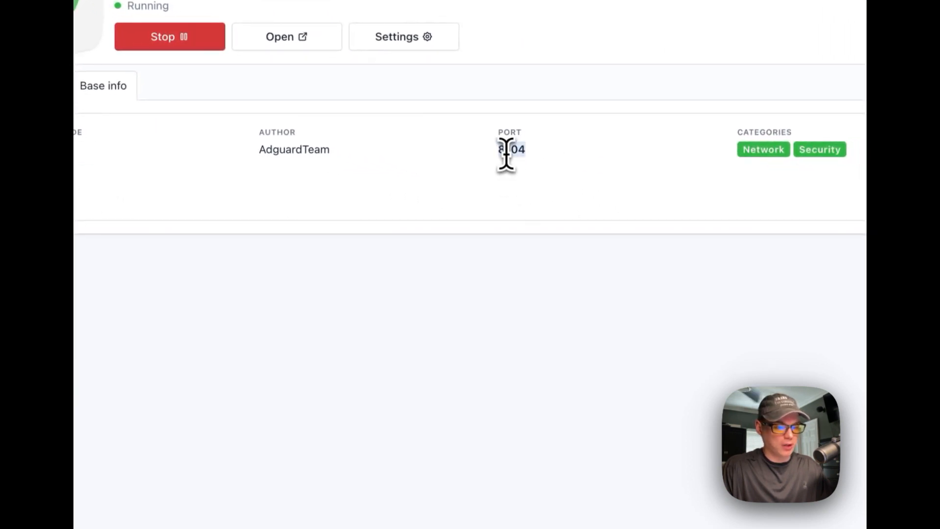
left_click(450, 180)
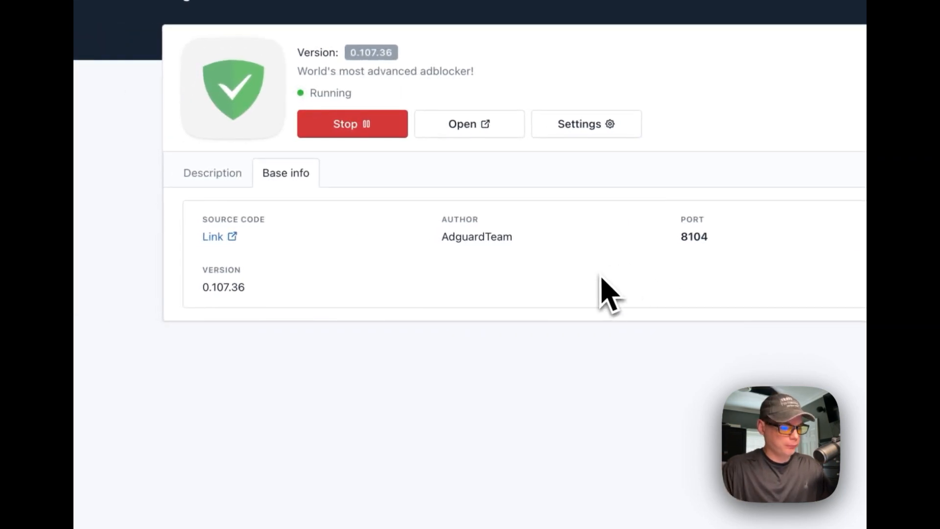
Return to Adguard's description and open the app through 192.168.1.108:8104.
left_click(212, 173)
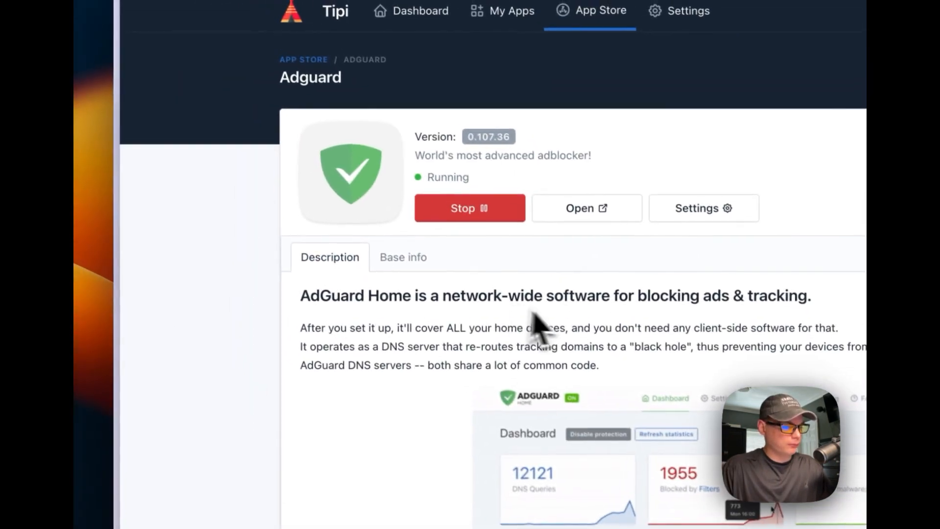
left_click(575, 216)
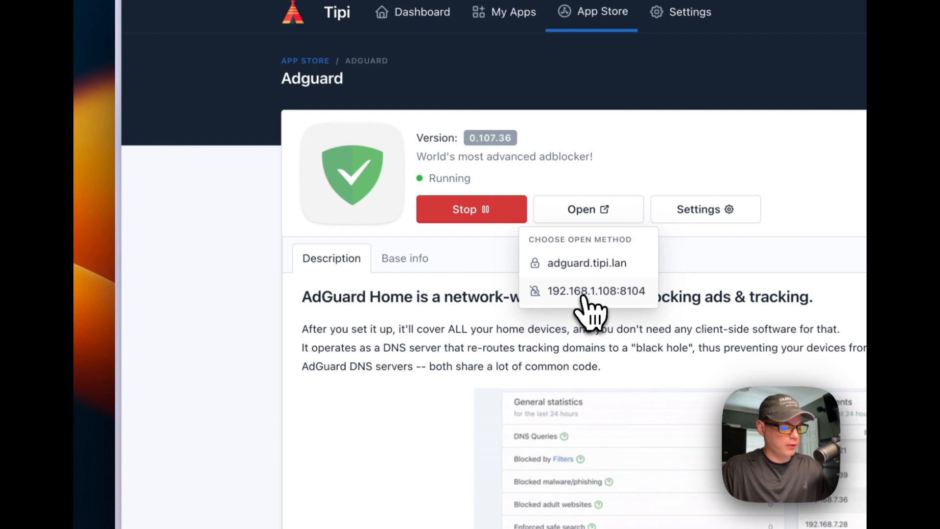
left_click(587, 293)
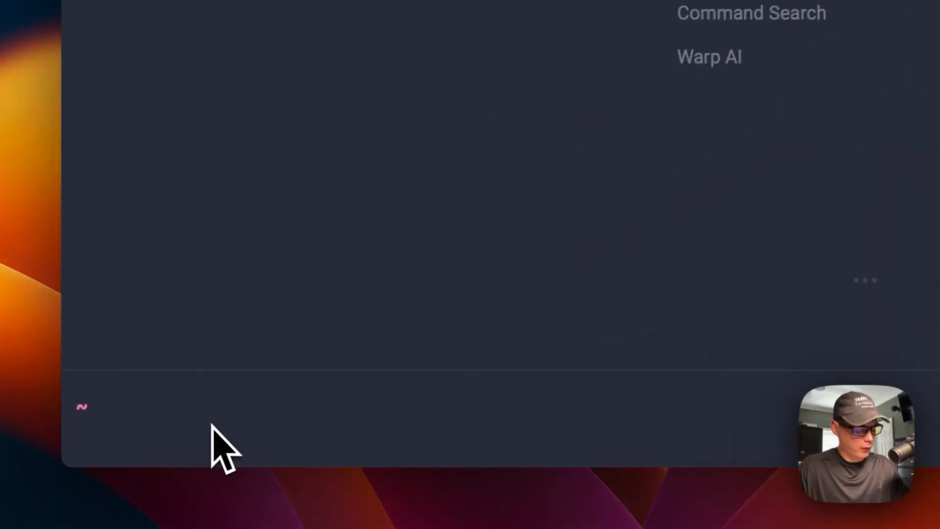
Switch to the Warp terminal and run nslookup bigbeartechworld.com.
type("nsloo")
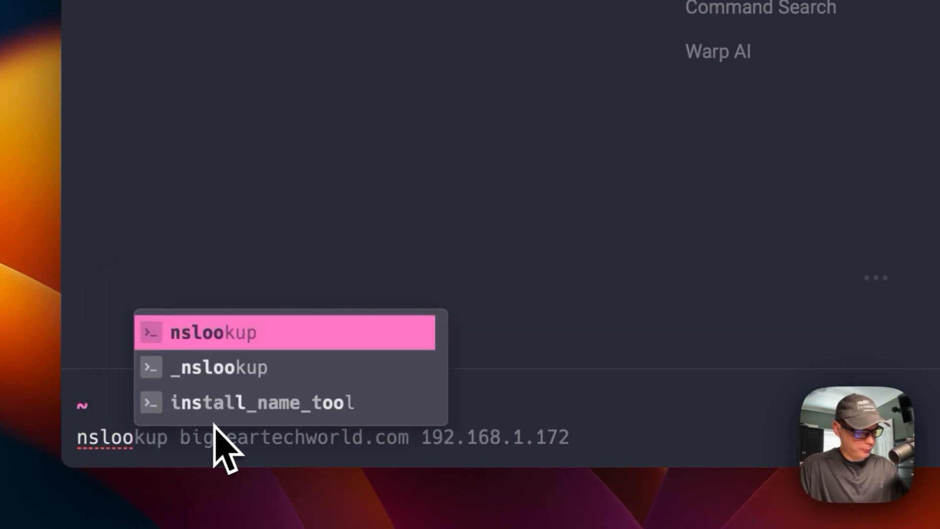
key("Right")
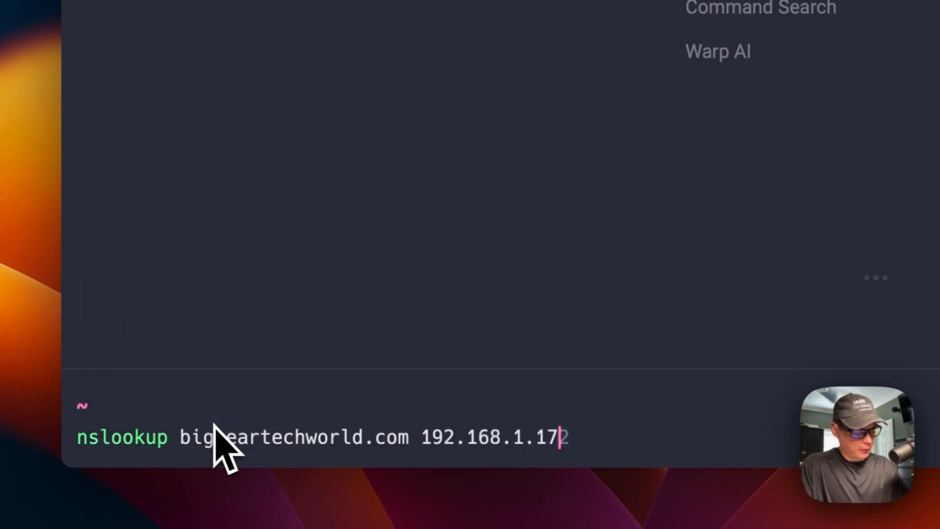
key("Return")
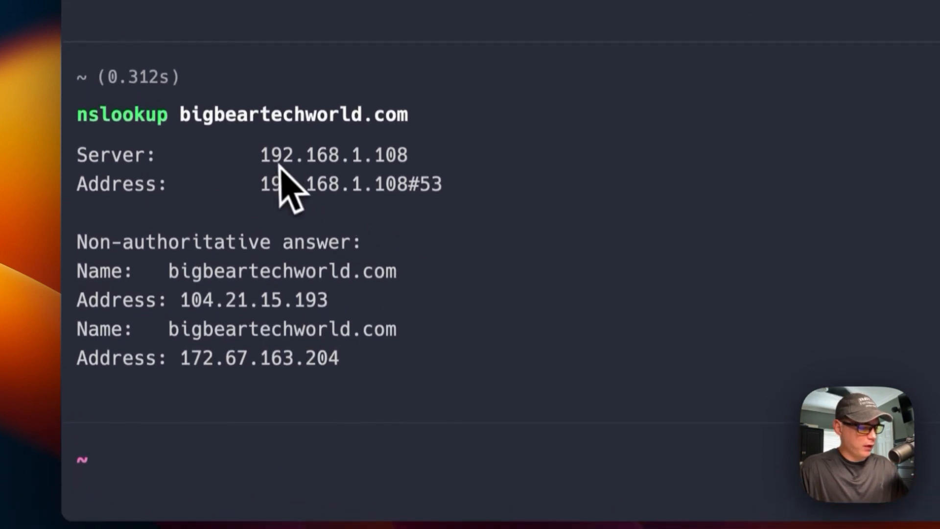
Examine the nslookup output for bigbeartechworld.com: the responding server, its port and the resolved names and addresses.
left_click_drag(260, 156, 513, 157)
double_click(302, 140)
double_click(313, 164)
left_click(430, 169)
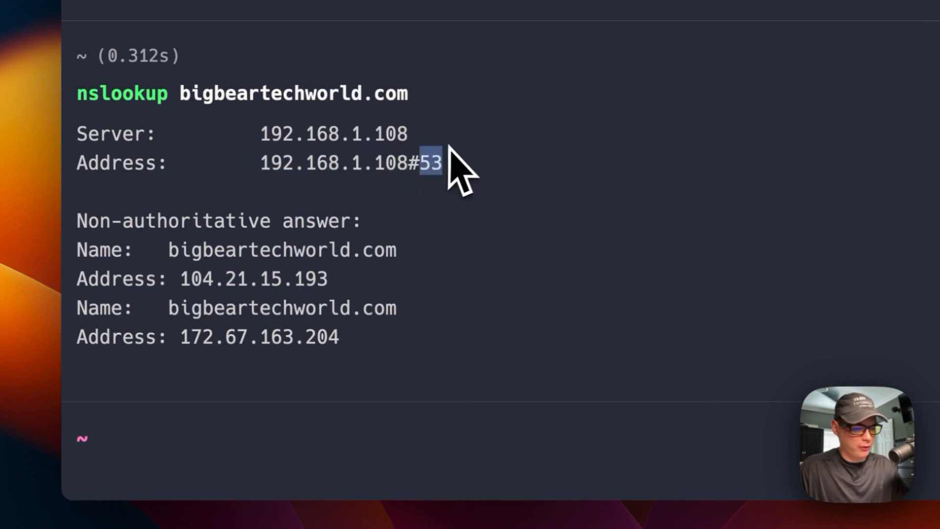
left_click(263, 284)
double_click(255, 284)
left_click(179, 284)
double_click(202, 332)
double_click(203, 251)
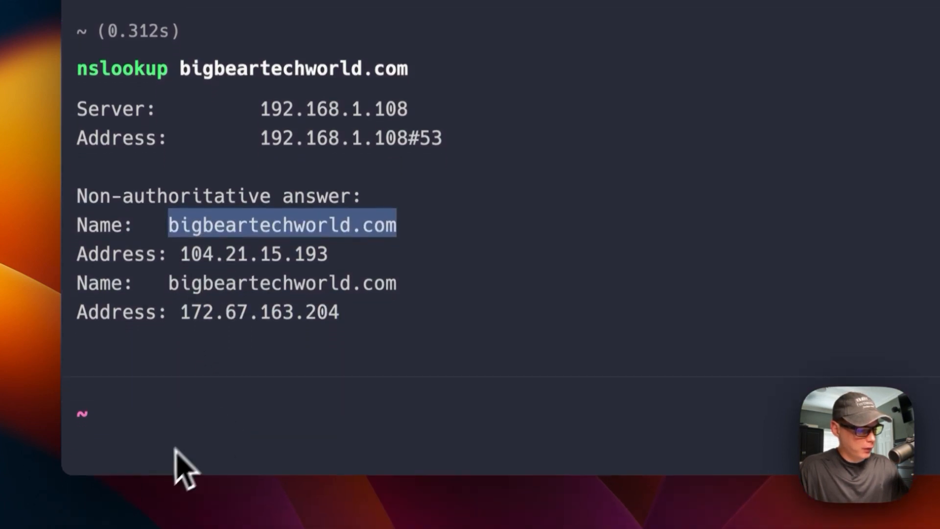
Run nslookup google.com and check the responding server and resolved address.
left_click(164, 450)
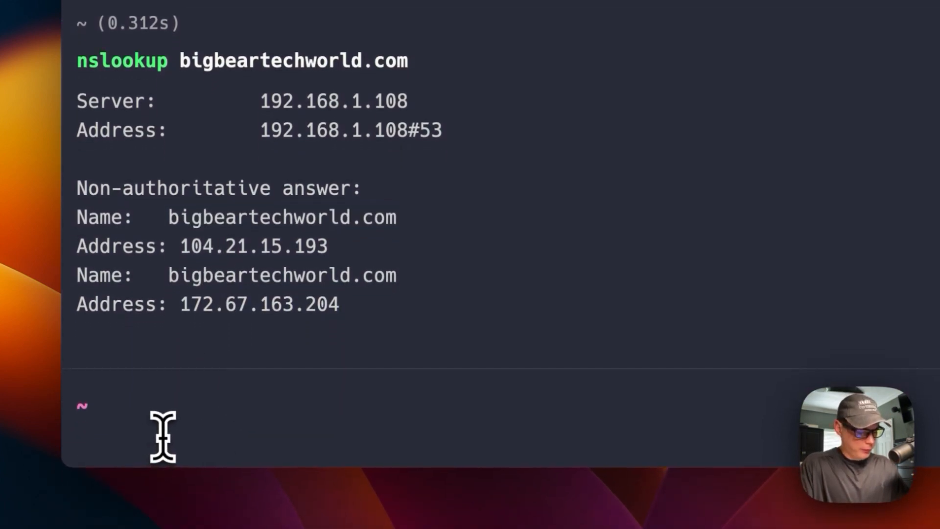
type("nslookup google.com")
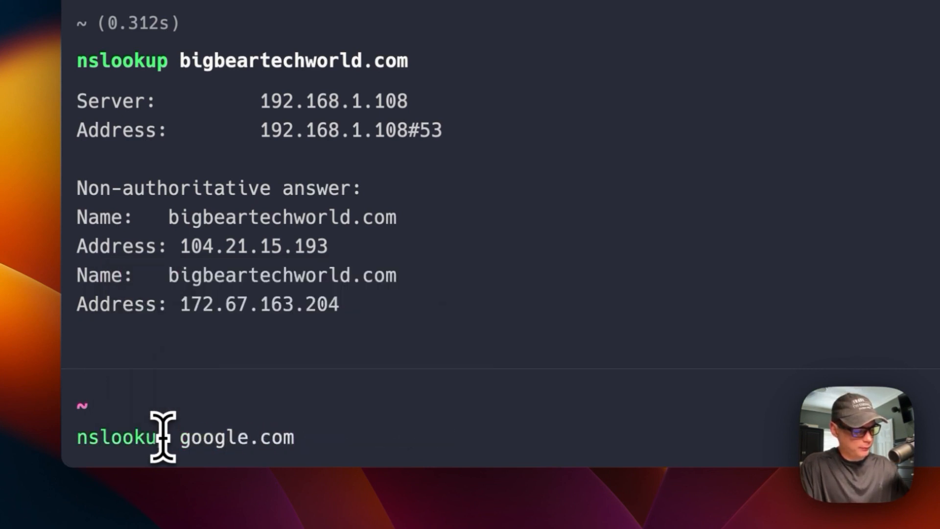
key("Return")
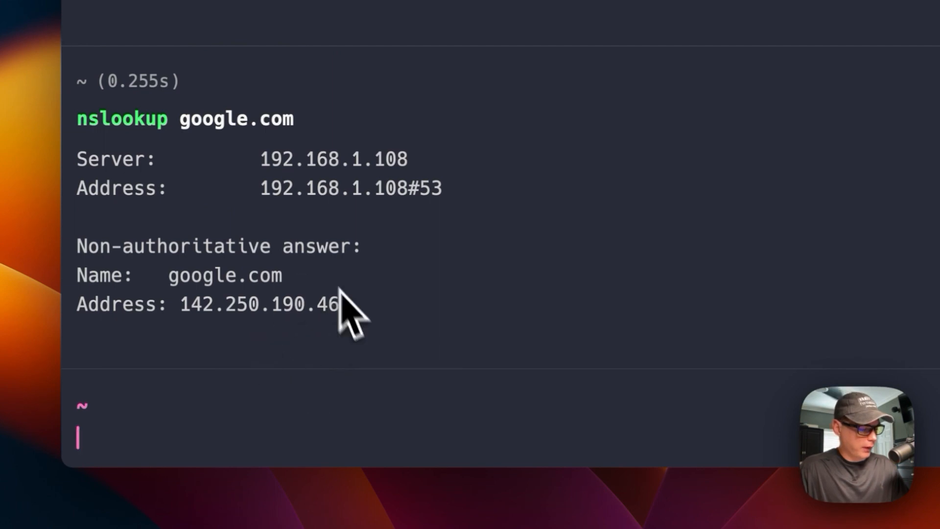
left_click_drag(259, 156, 361, 329)
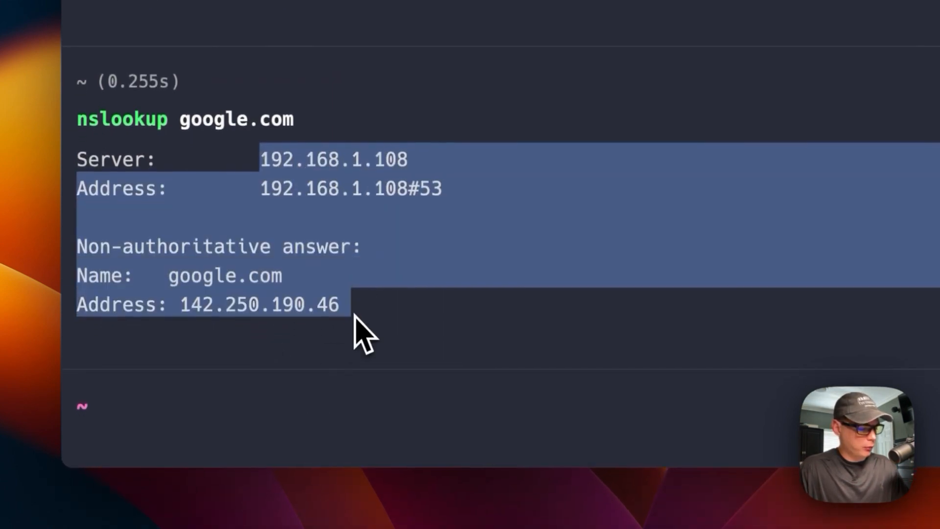
left_click(273, 437)
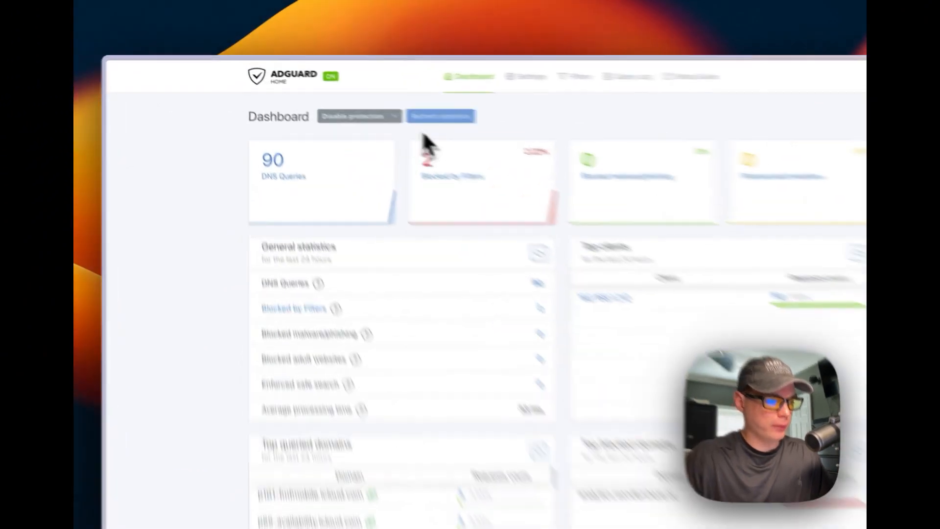
Switch to AdGuard Home, refresh the dashboard statistics, and look over the query and blocked-domain figures.
left_click(380, 100)
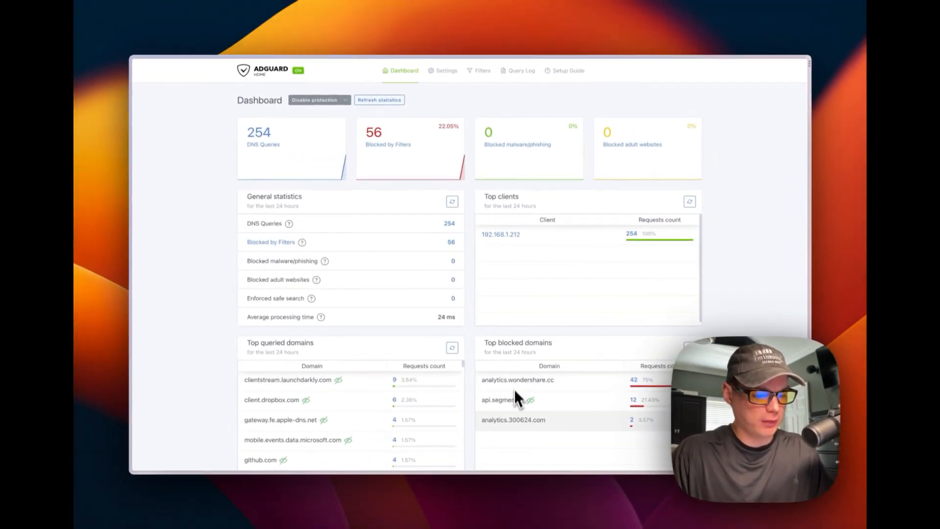
scroll(293, 426, "down", 1)
scroll(287, 436, "down", 2)
scroll(288, 416, "up", 4)
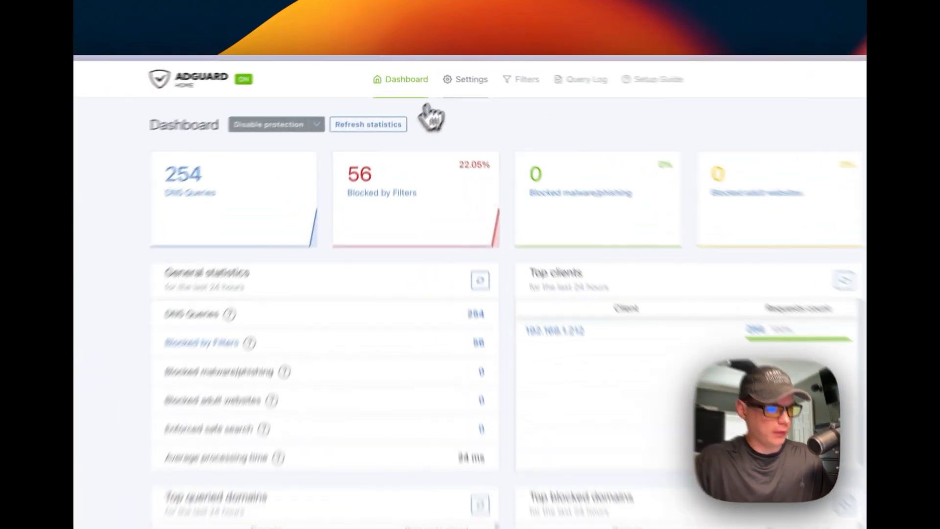
Open AdGuard Home's DNS settings and look over the configured upstream DNS server address.
mouse_move(447, 80)
left_click(451, 100)
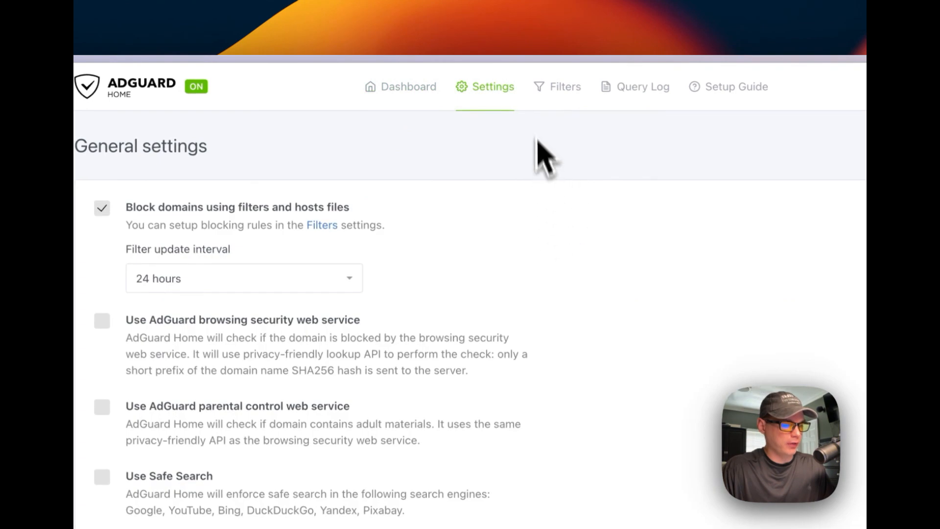
mouse_move(488, 79)
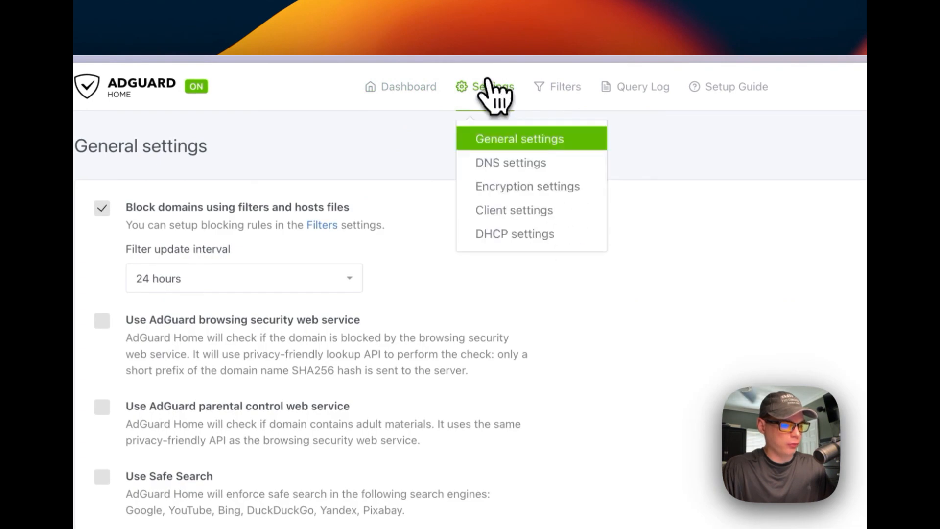
left_click(497, 164)
left_click_drag(339, 219, 612, 219)
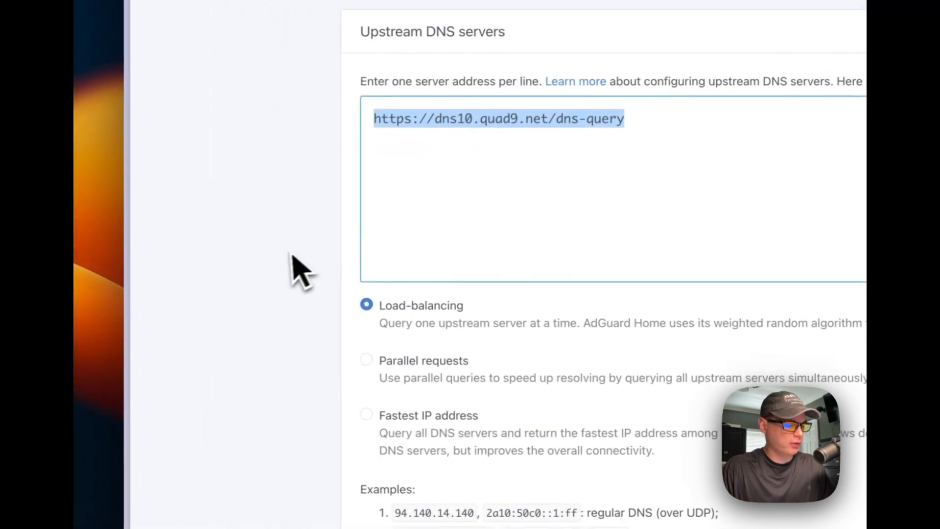
Examine the upstream query modes and the example address formats for regular, encrypted and domain-specific DNS servers.
scroll(296, 272, "down", 6)
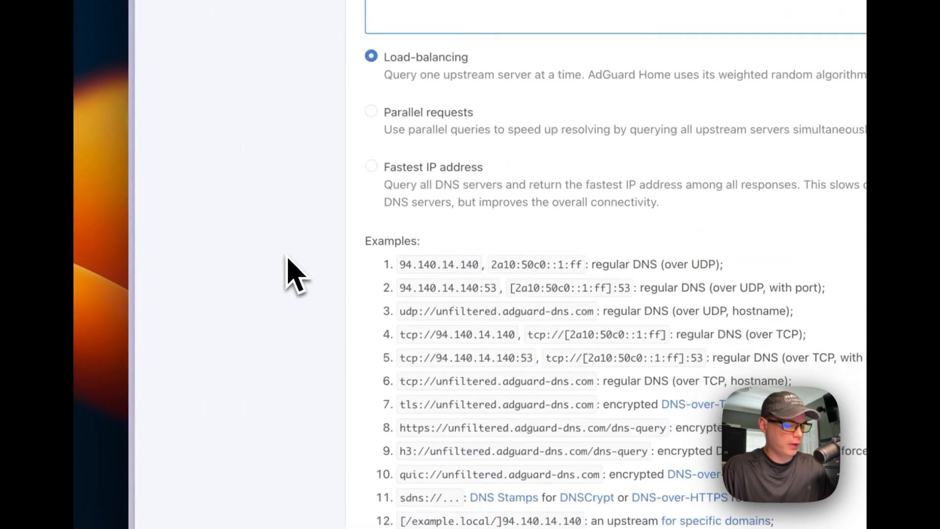
left_click_drag(398, 212, 549, 527)
left_click(632, 526)
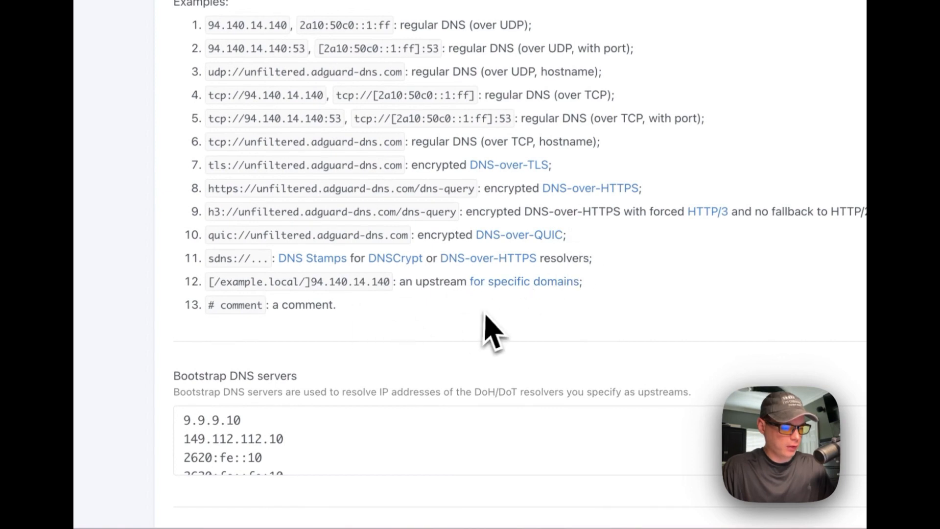
scroll(368, 334, "down", 2)
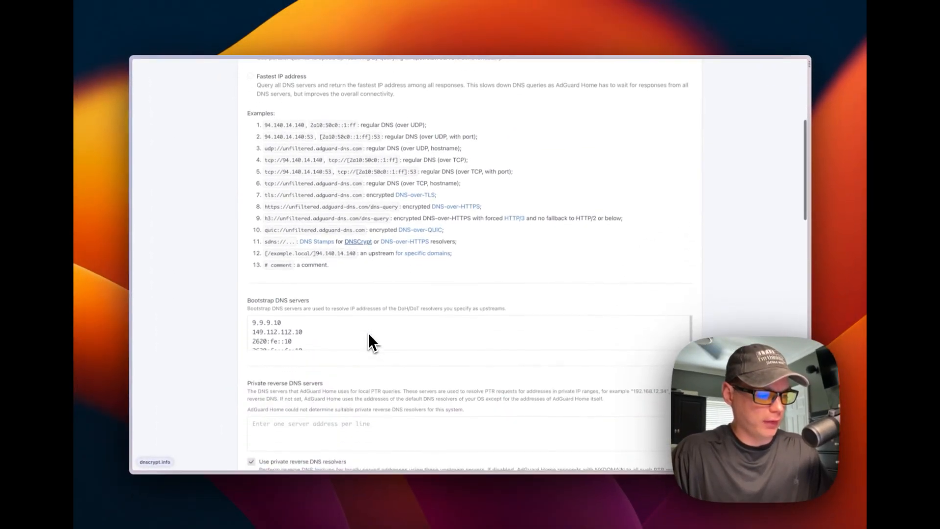
scroll(368, 335, "down", 2)
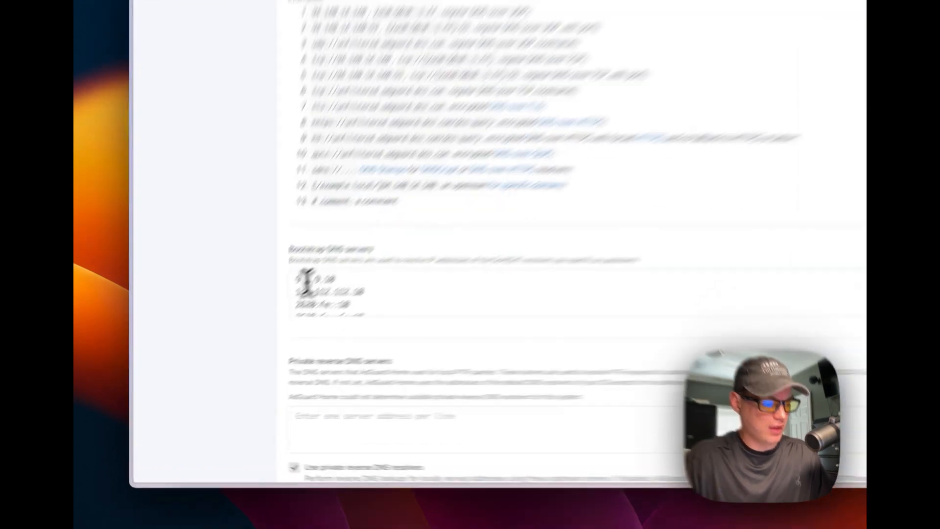
Review the bootstrap DNS servers and the private reverse DNS resolver settings.
left_click(294, 321)
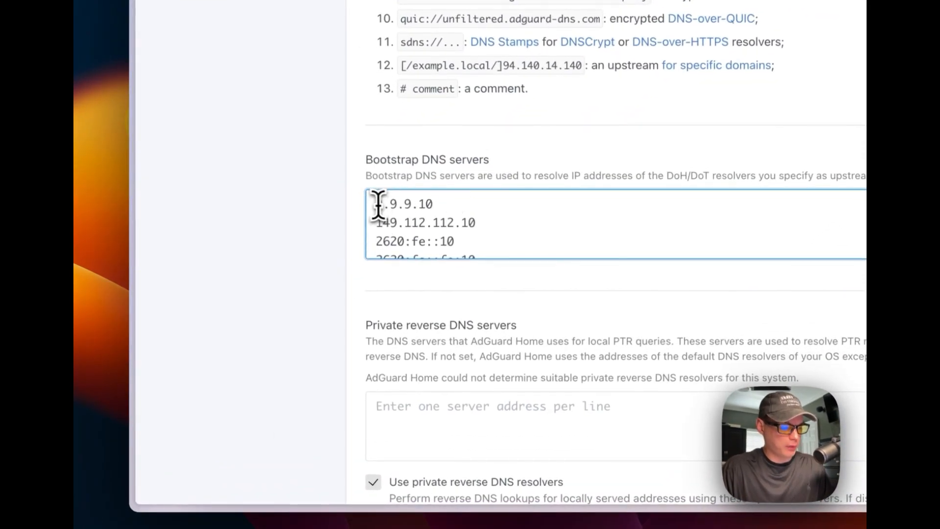
left_click(308, 262)
scroll(308, 262, "down", 6)
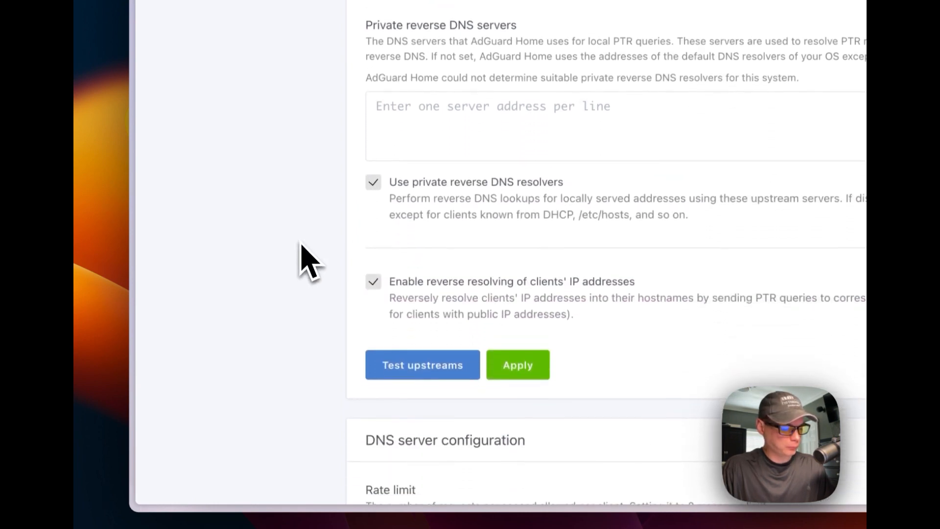
Check the option for testing the upstream servers and return to the AdGuard Home dashboard.
left_click(406, 365)
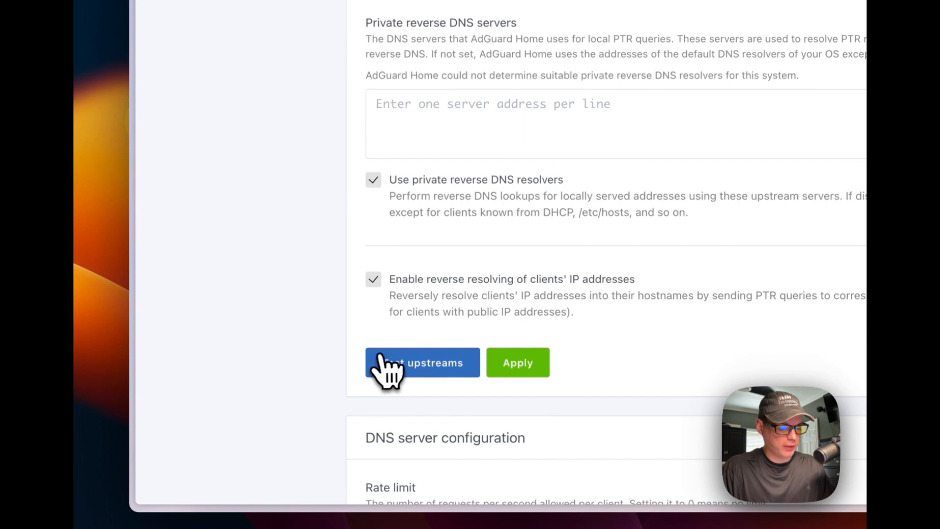
scroll(319, 304, "up", 10)
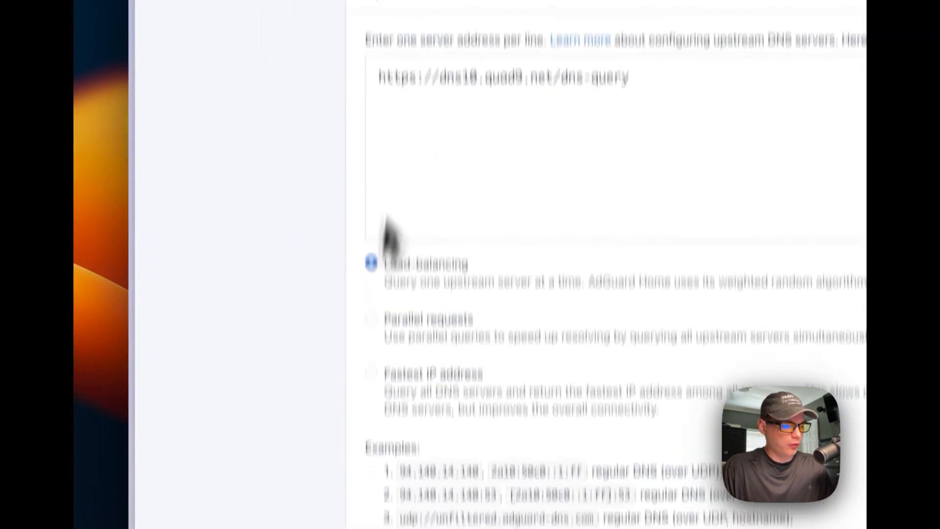
left_click(439, 88)
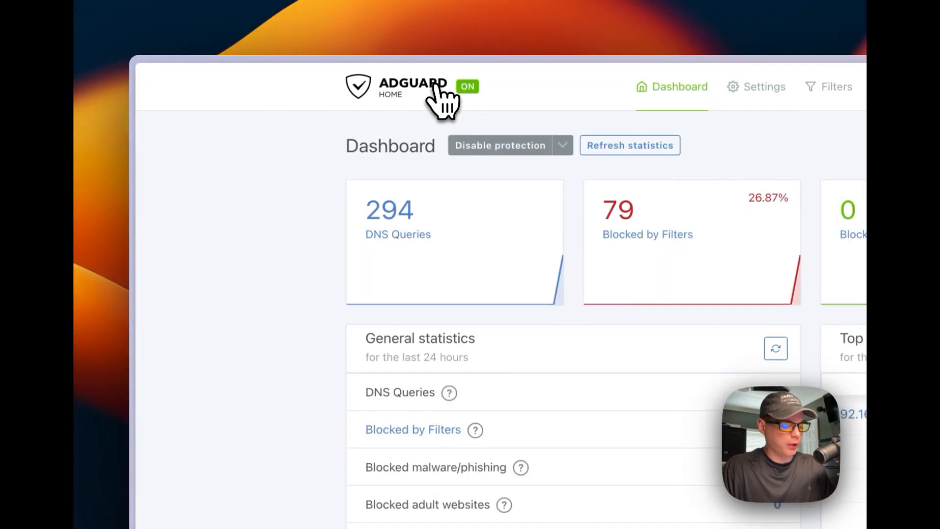